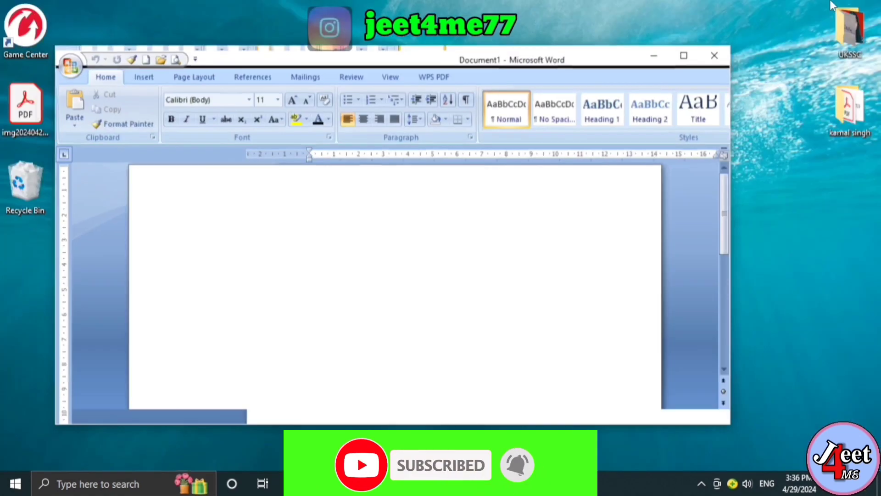
- Reposition the Document1 window on the desktop
click(834, 6)
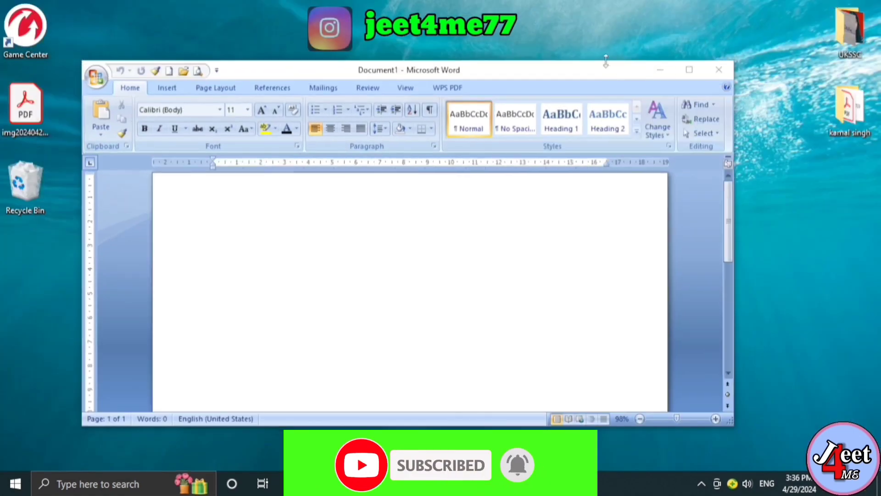
drag(565, 73, 605, 63)
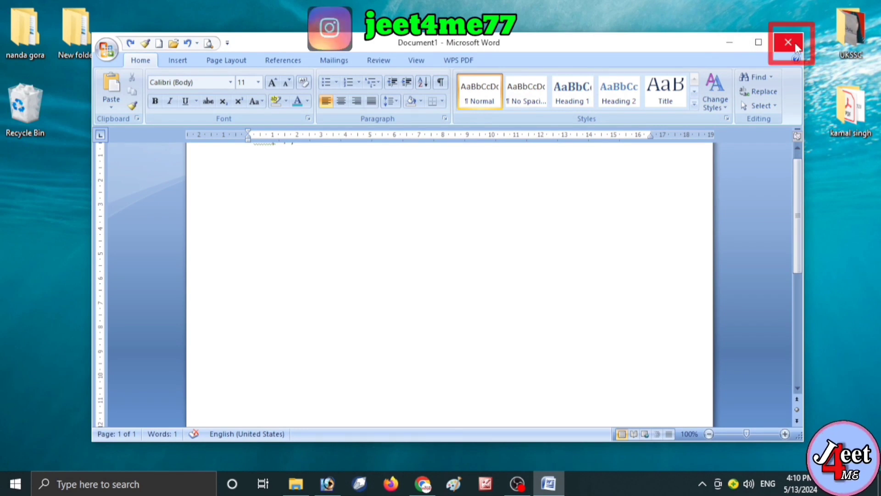
- Maximize the Document1 window and restore its smaller size, and minimize it and bring it back
click(757, 46)
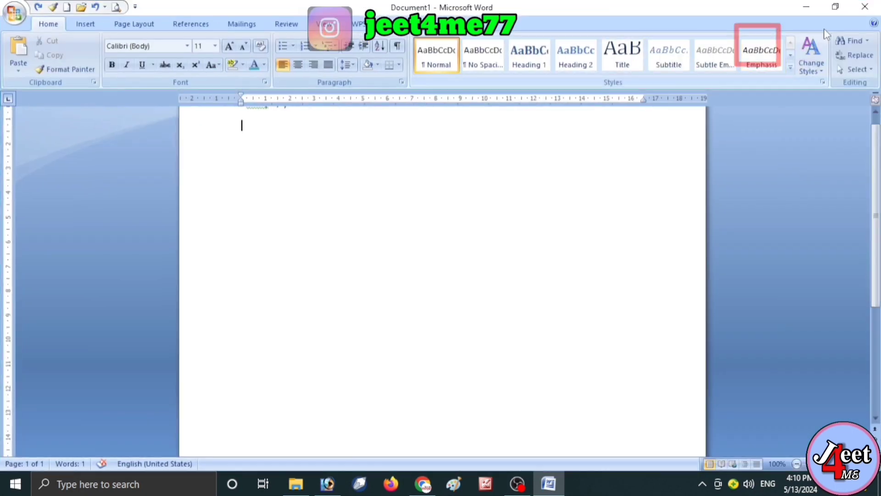
click(835, 7)
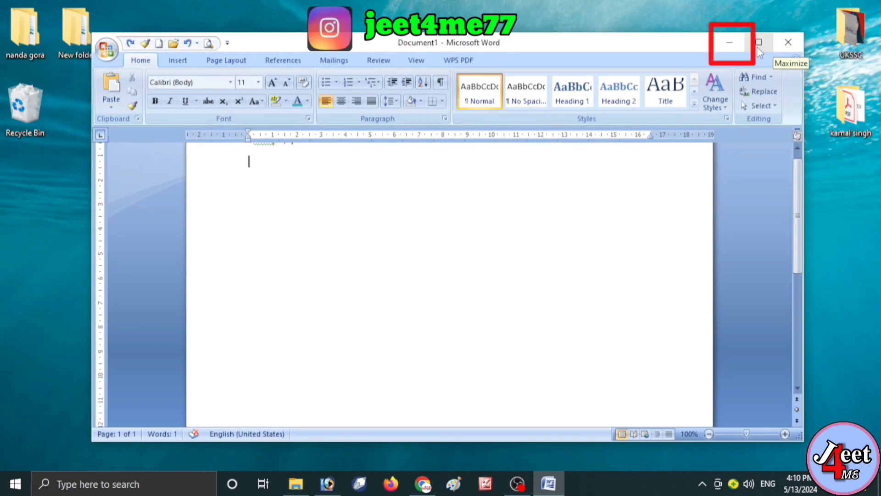
click(732, 42)
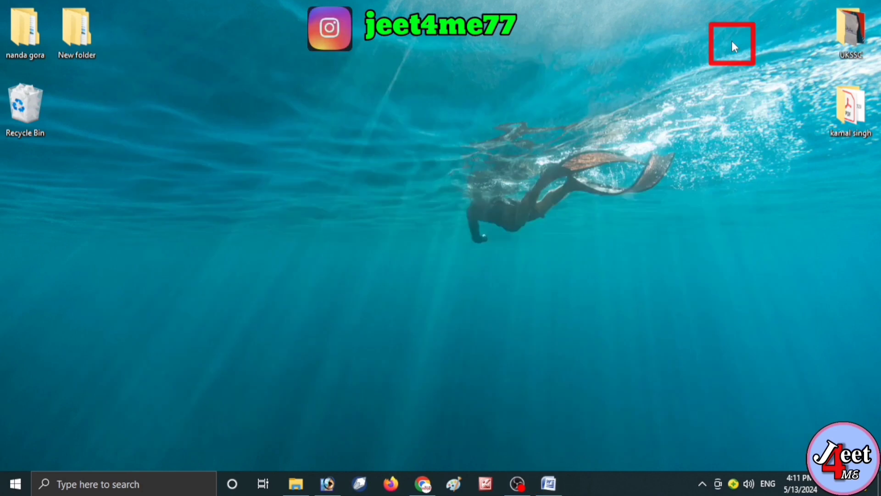
click(546, 487)
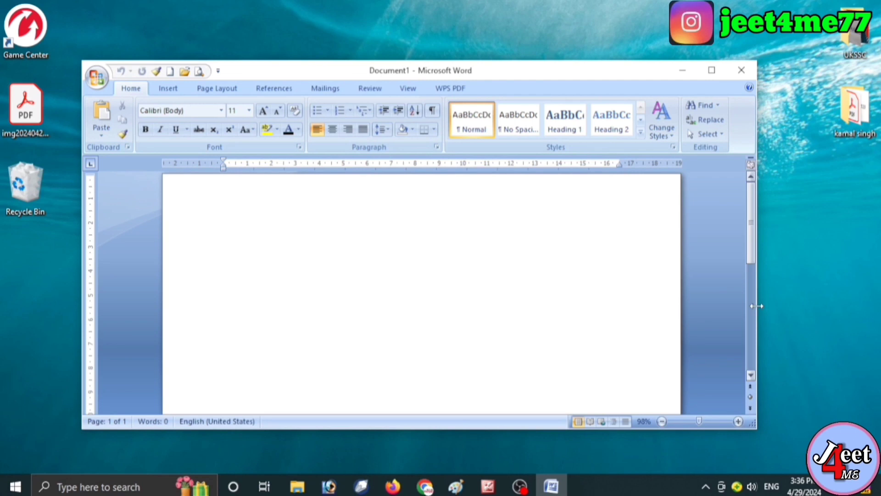
- Make the Document1 window slightly narrower, and maximize it and restore it to that size
drag(760, 305, 743, 290)
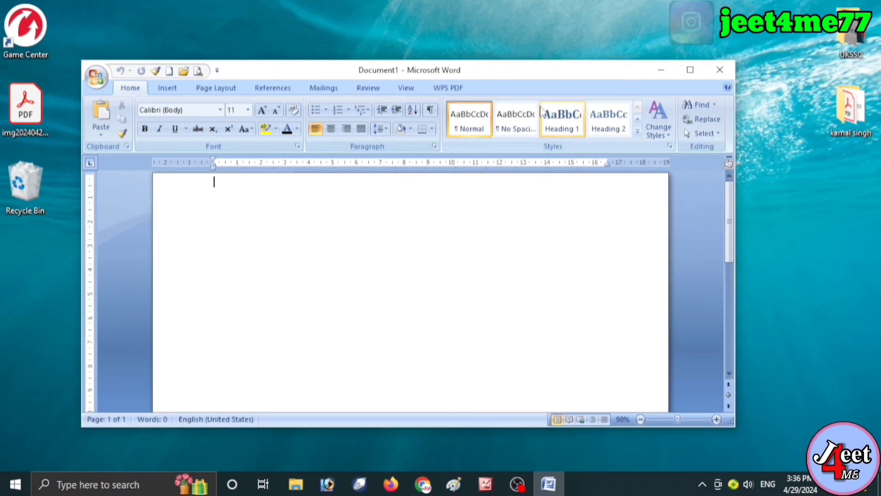
double_click(542, 74)
double_click(169, 7)
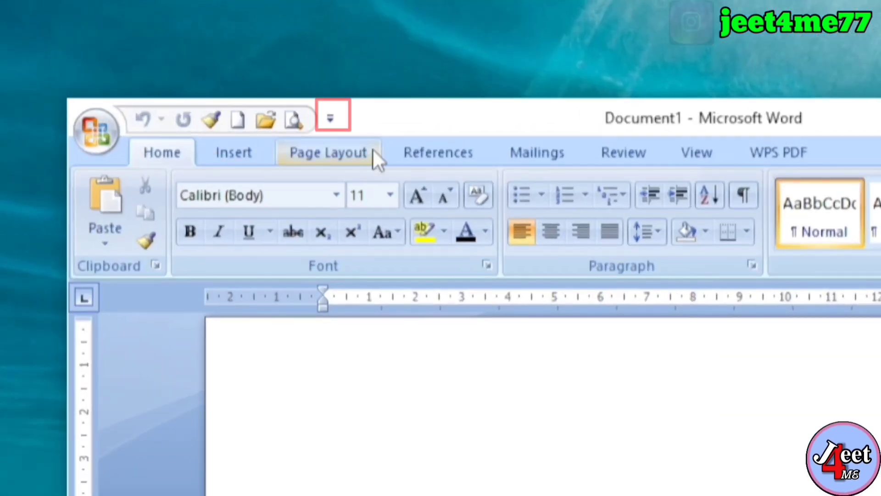
- Add the Save command to the Quick Access Toolbar and remove it again
click(330, 118)
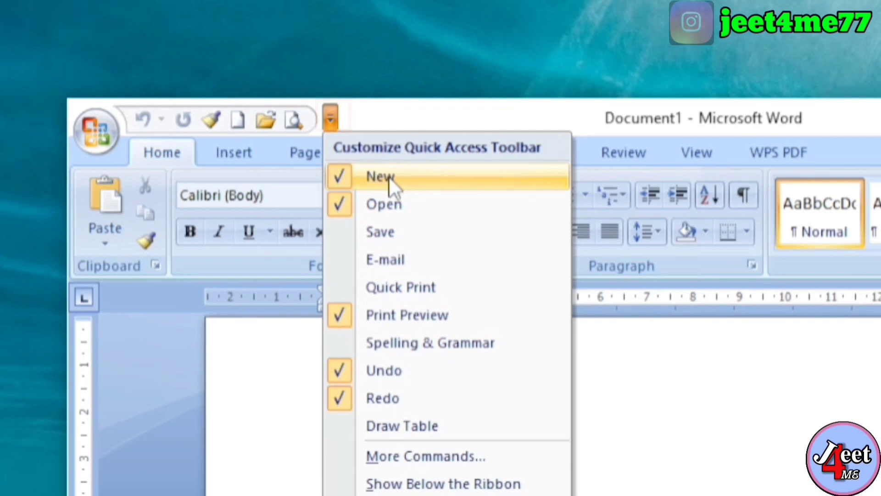
click(415, 233)
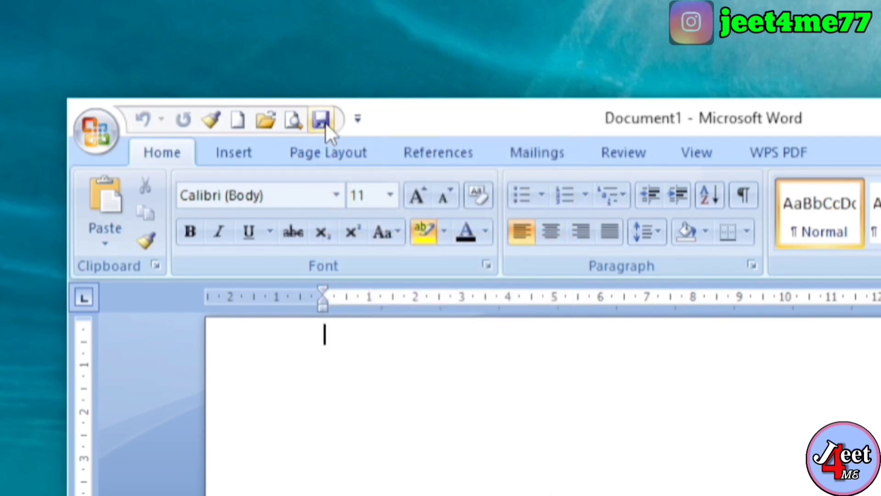
click(353, 118)
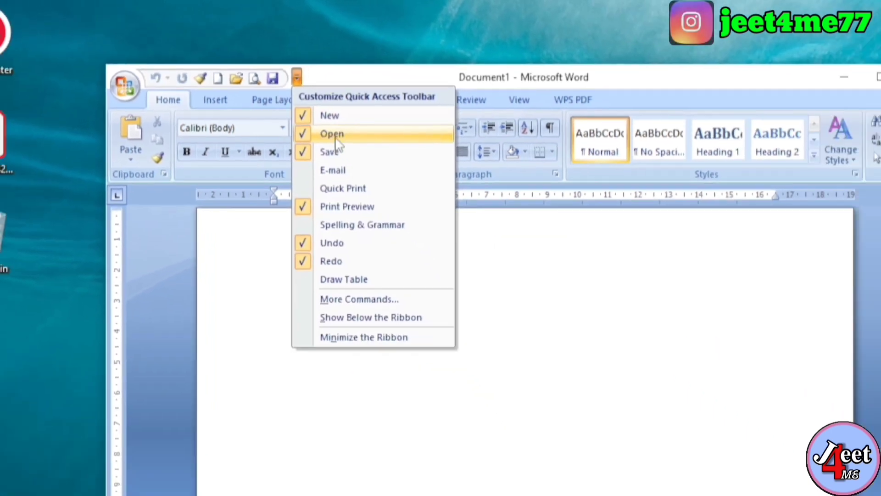
click(317, 152)
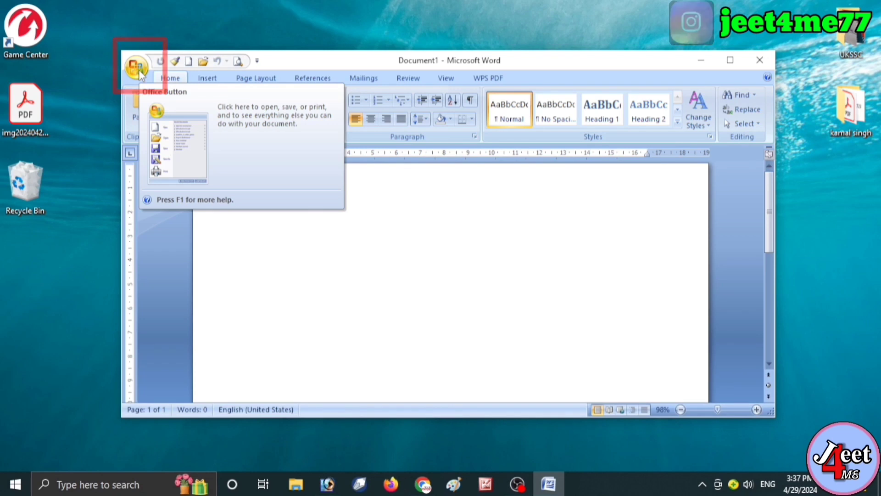
- Create a document of the type New blog post and postpone the blog account registration
click(136, 67)
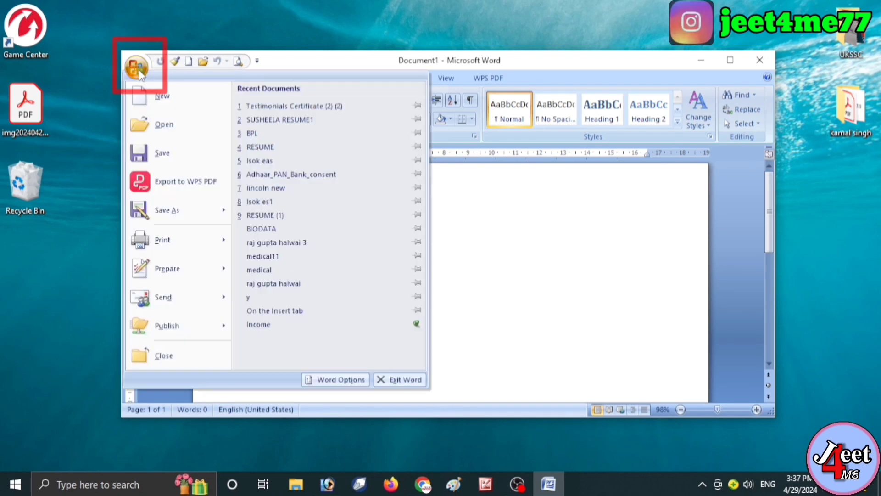
click(171, 101)
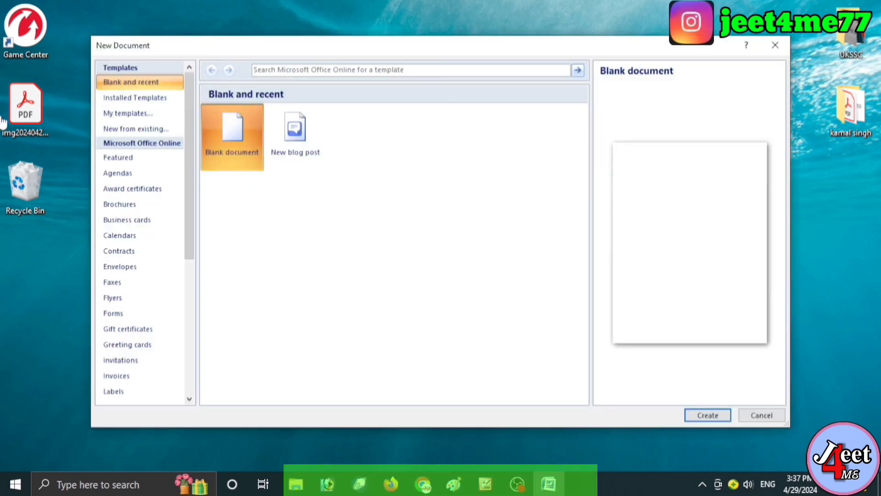
click(295, 133)
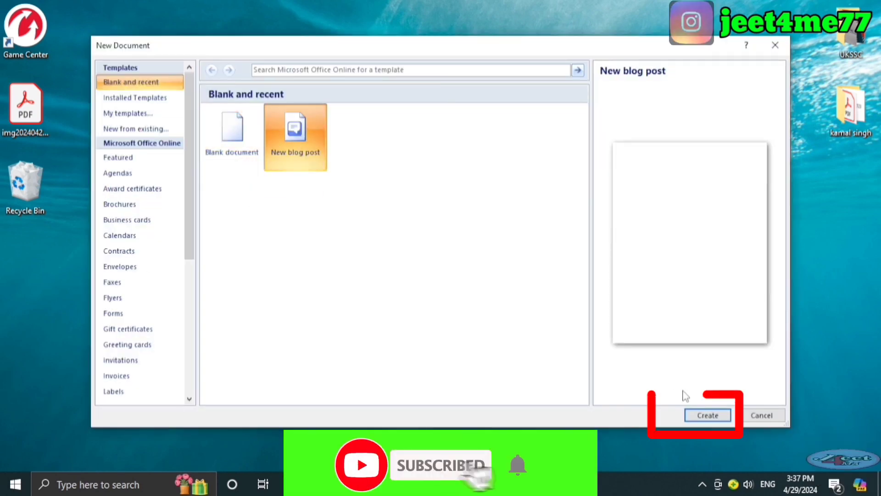
click(707, 415)
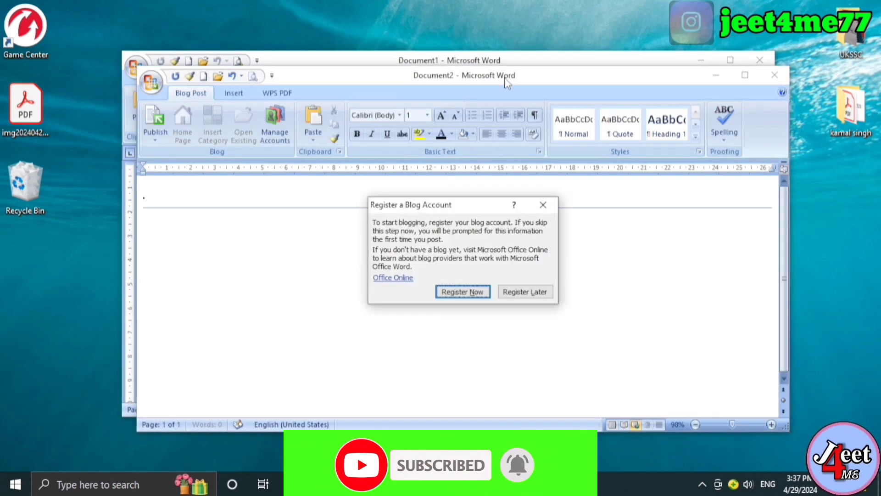
click(525, 292)
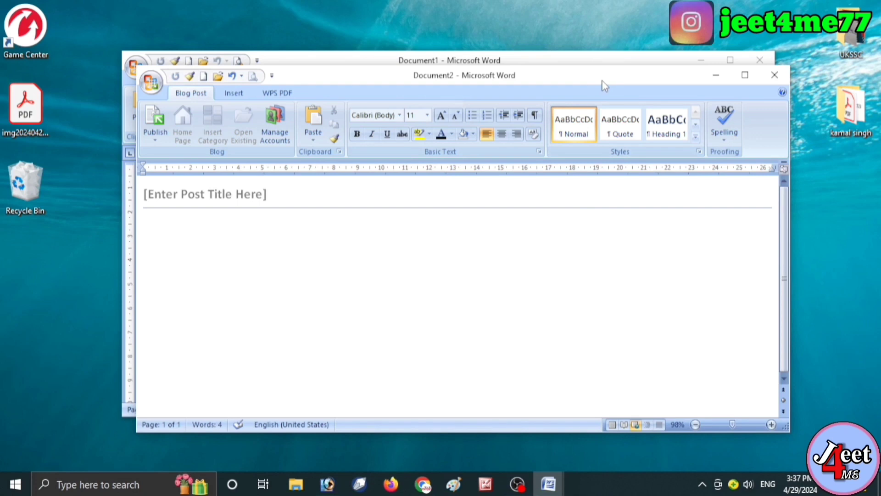
- Move the blog post window up and close it, returning to Document1
drag(603, 82, 620, 49)
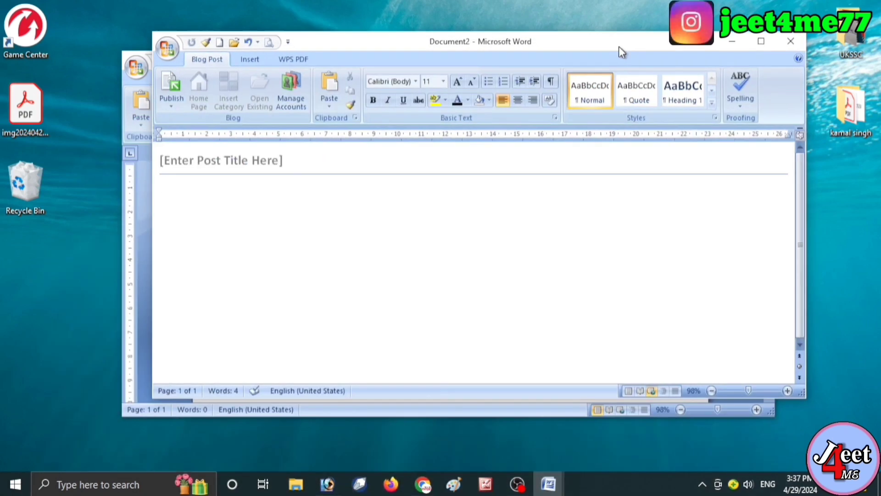
click(788, 43)
click(442, 273)
- Open the document "applaication" from the Documents folder and look through its text
click(134, 67)
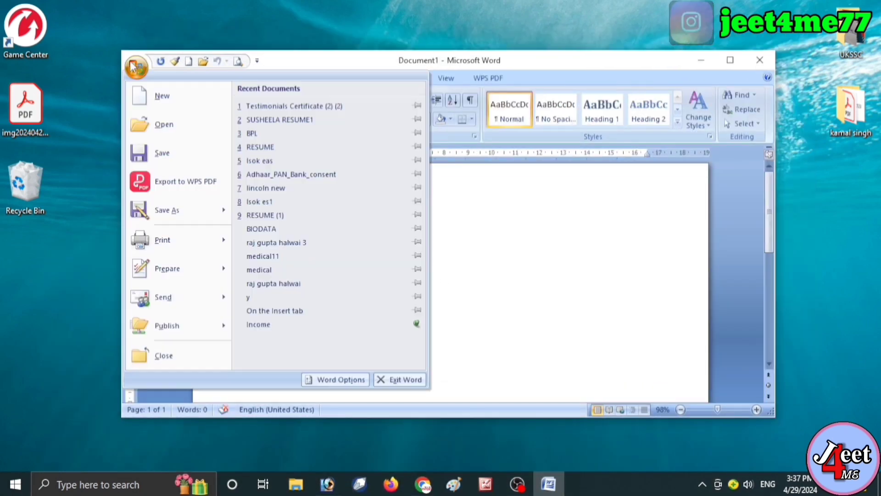
click(153, 125)
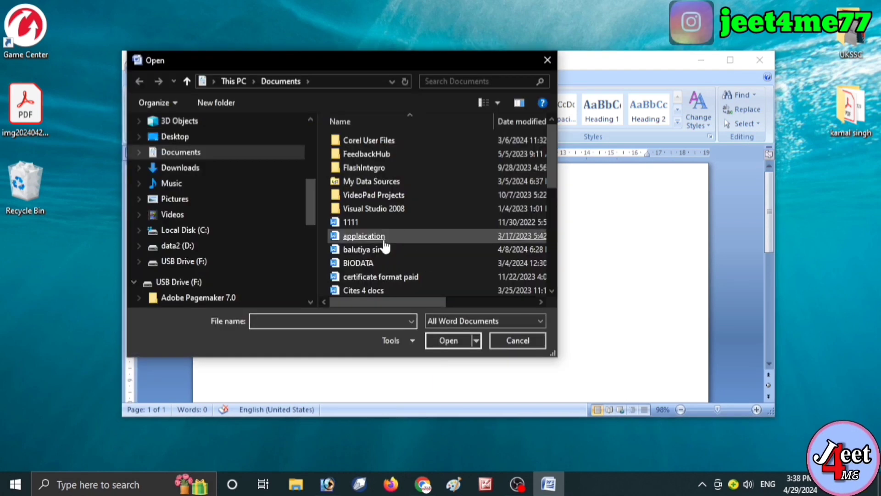
double_click(377, 242)
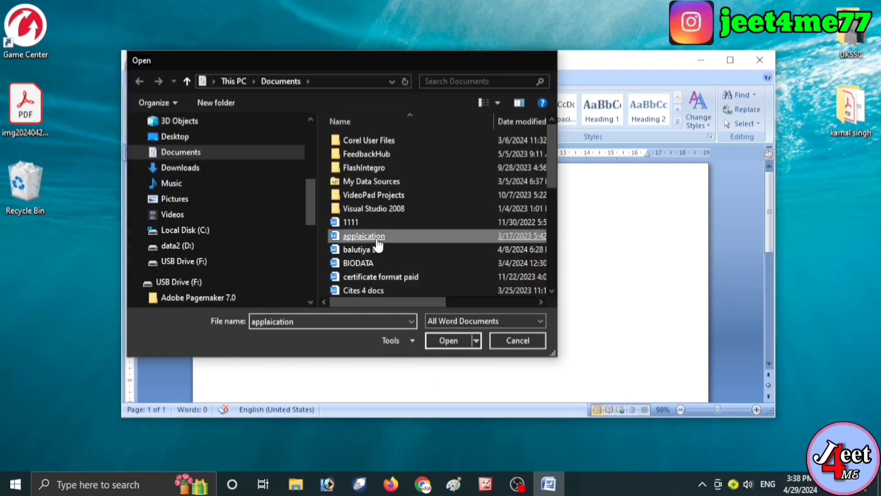
scroll(426, 290, down, 5)
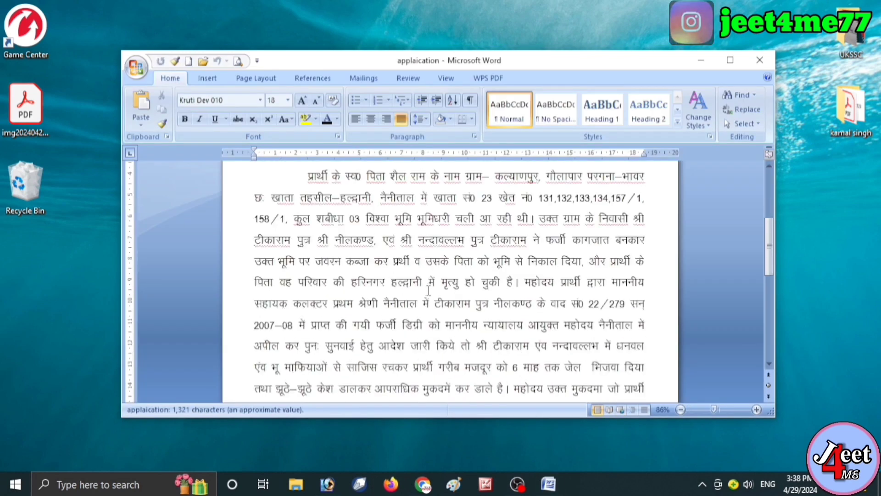
scroll(432, 289, up, 5)
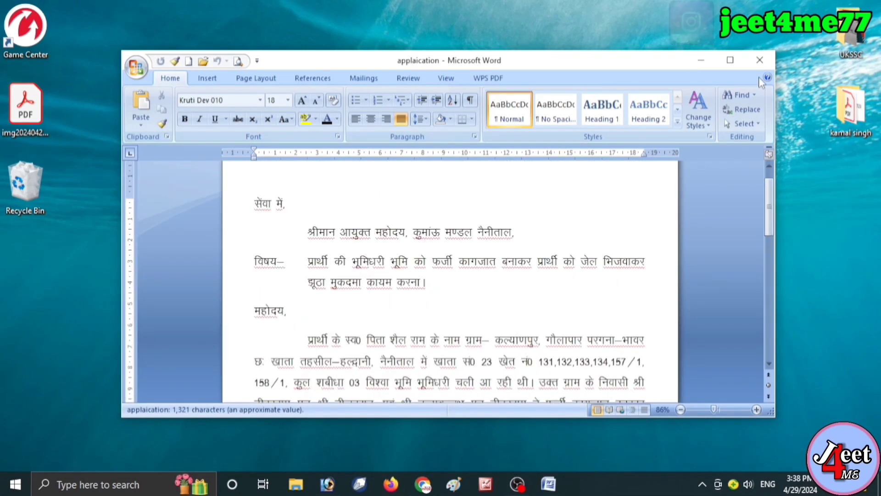
- Start saving the blank document Document3 and choose the Desktop as the save location
drag(679, 65, 670, 56)
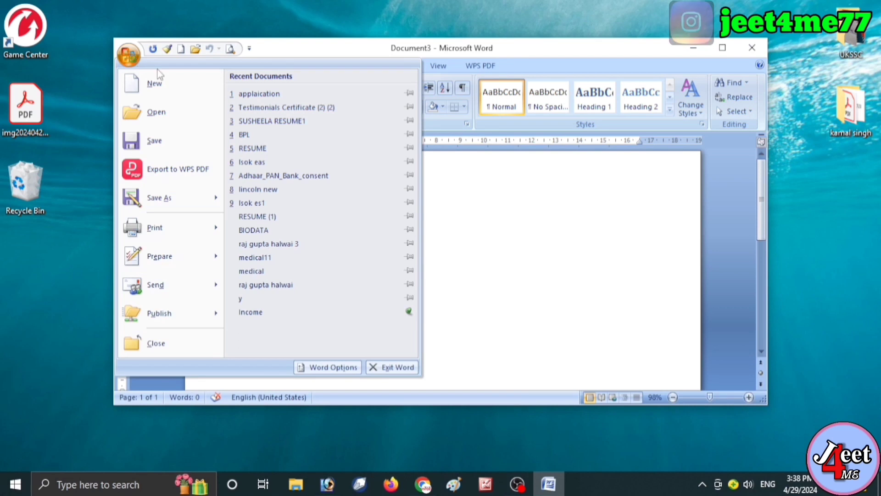
click(166, 148)
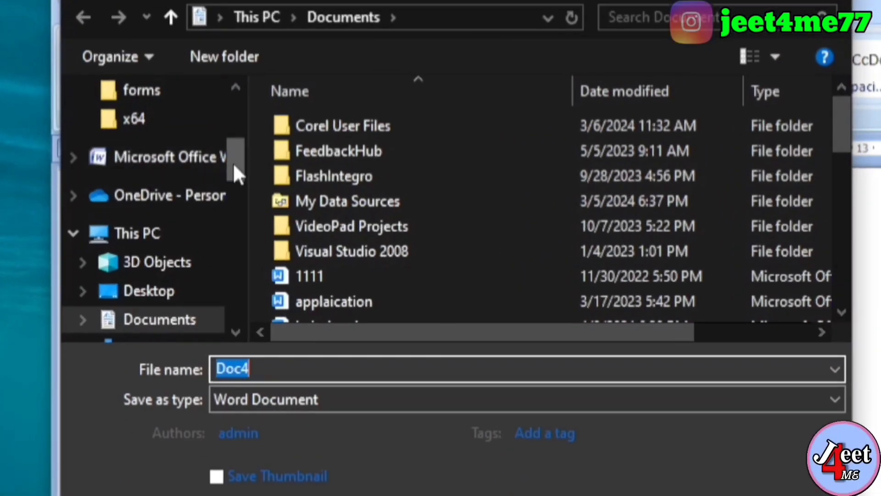
drag(236, 156, 247, 109)
click(159, 140)
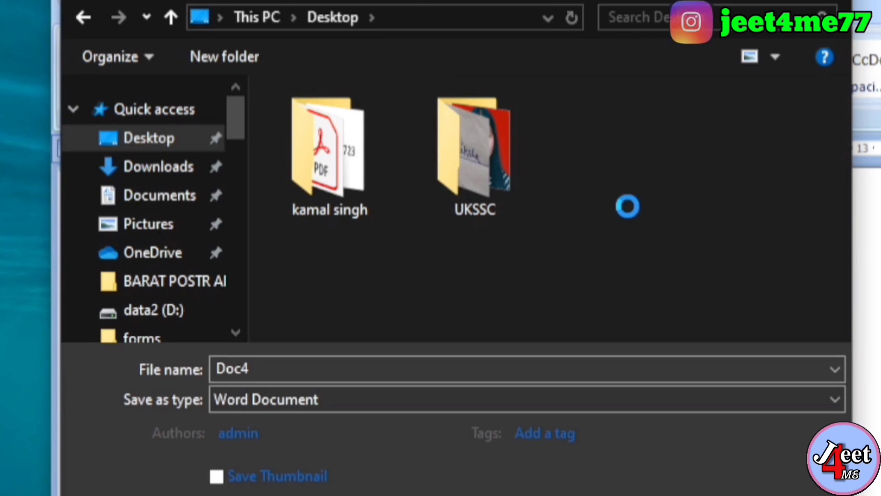
- Create a folder named "ms word" on the Desktop within the Save As dialog
right_click(627, 206)
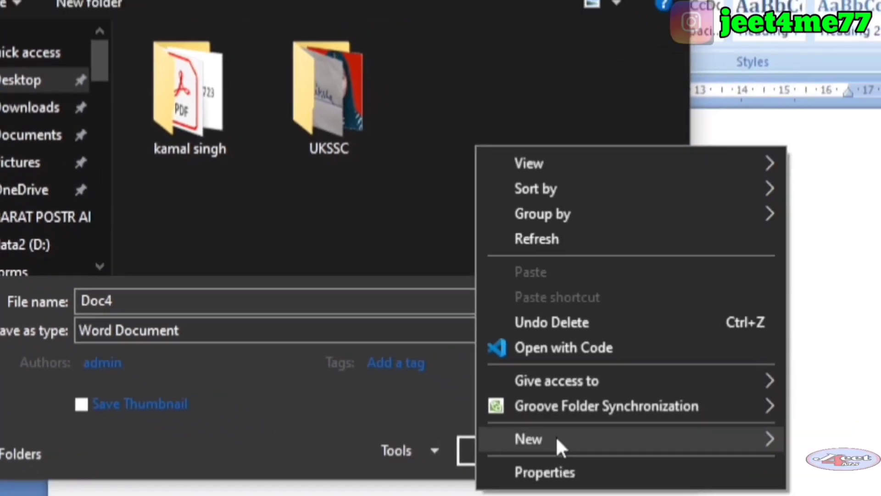
mouse_move(616, 435)
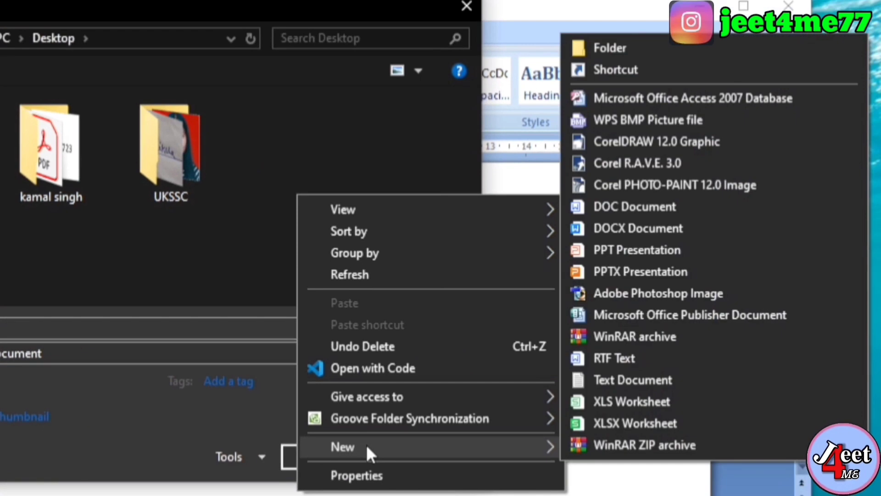
click(614, 46)
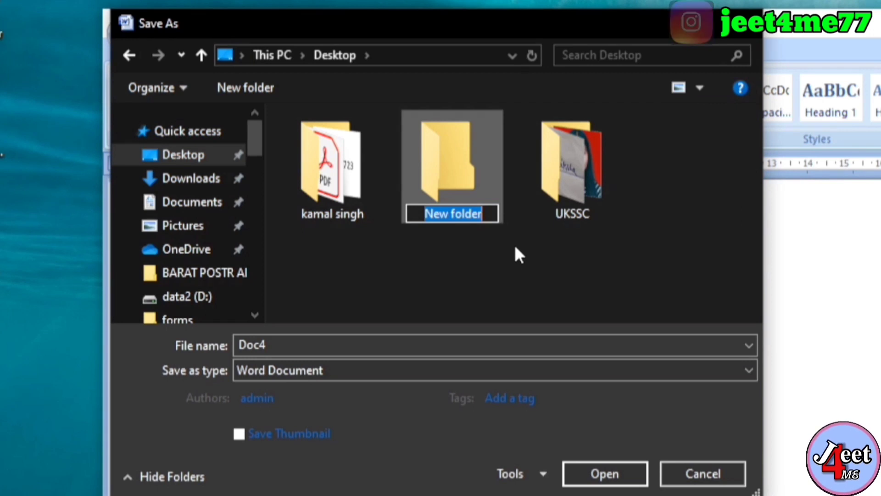
text(ms)
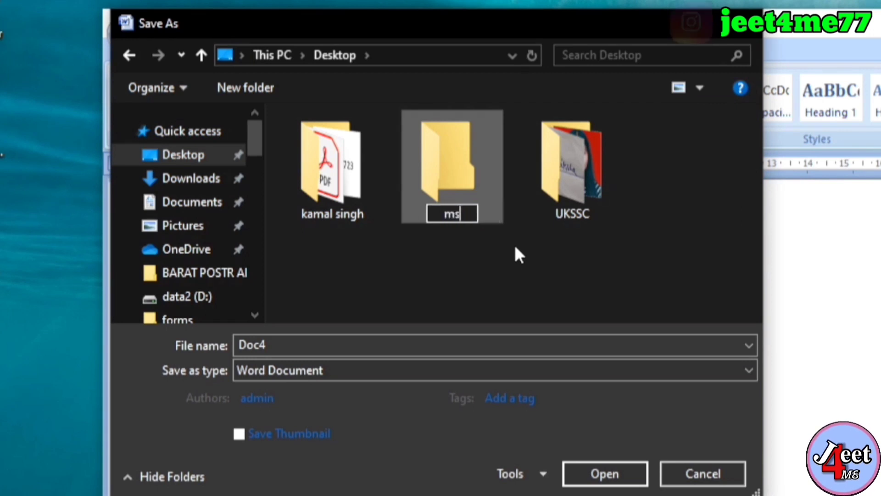
text( word)
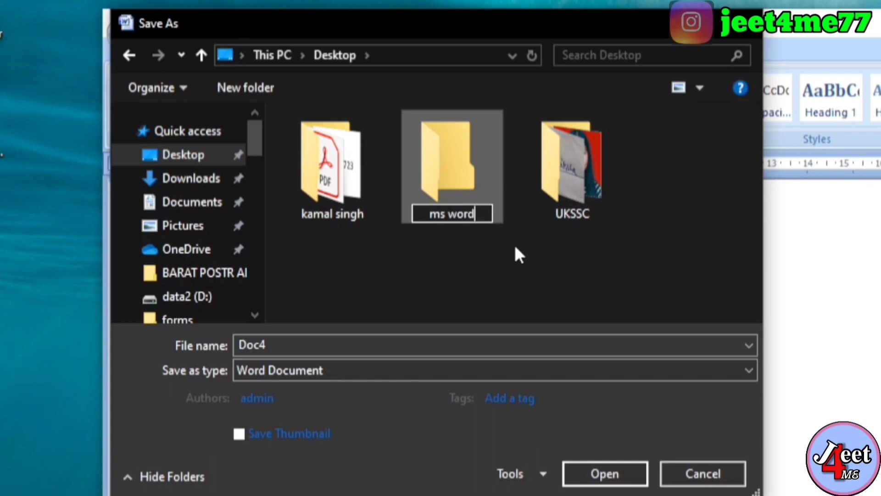
click(516, 247)
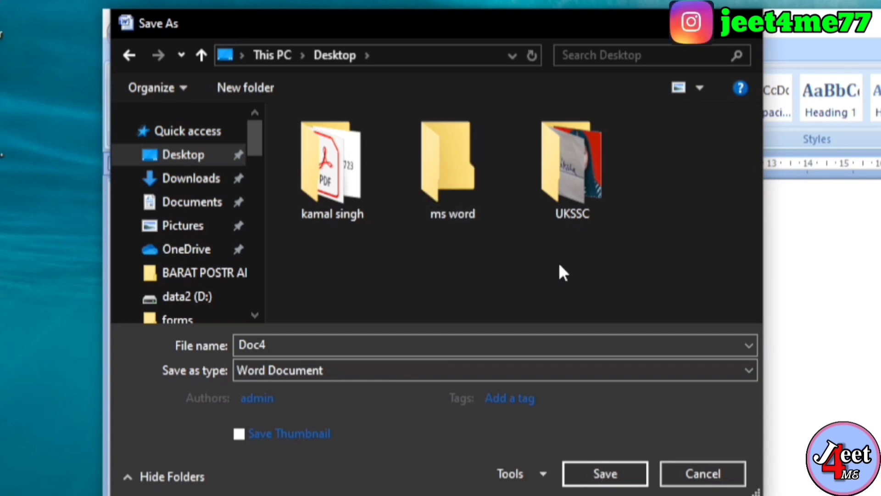
- Save the document as "word file" in Word Document format inside the Desktop folder "ms word"
double_click(461, 165)
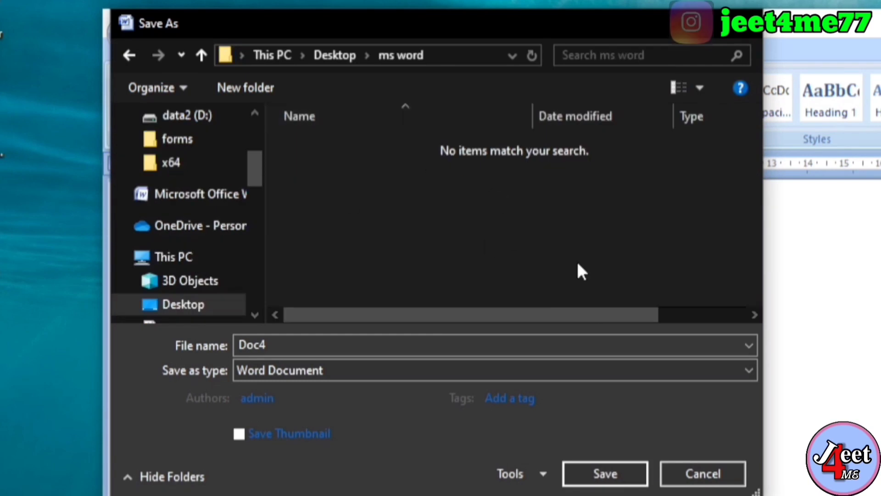
double_click(278, 345)
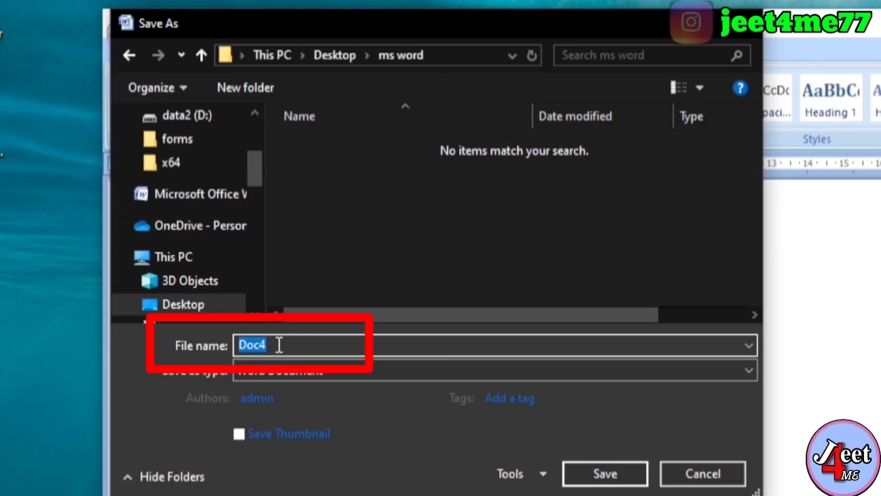
text(wor)
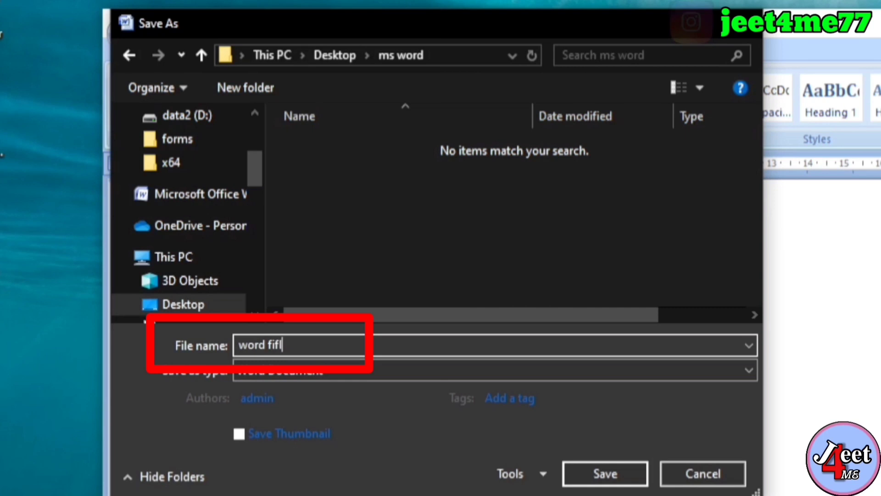
text(d fifl)
key(BackSpace)
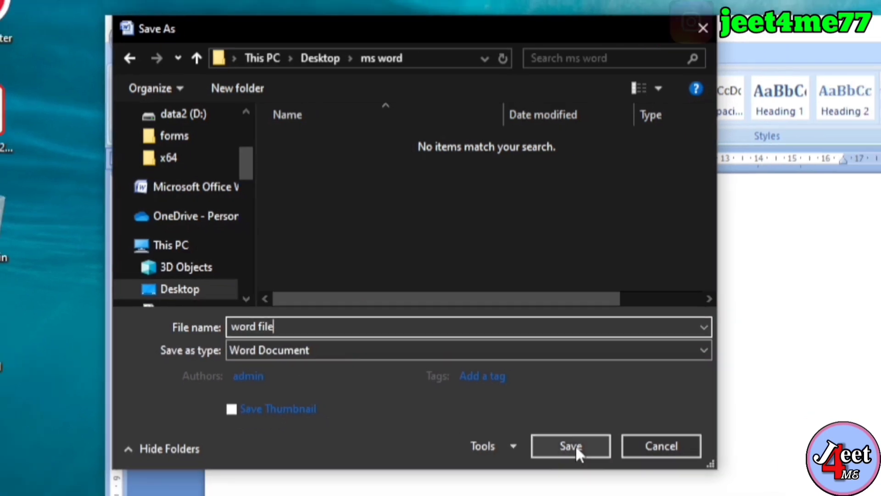
click(605, 475)
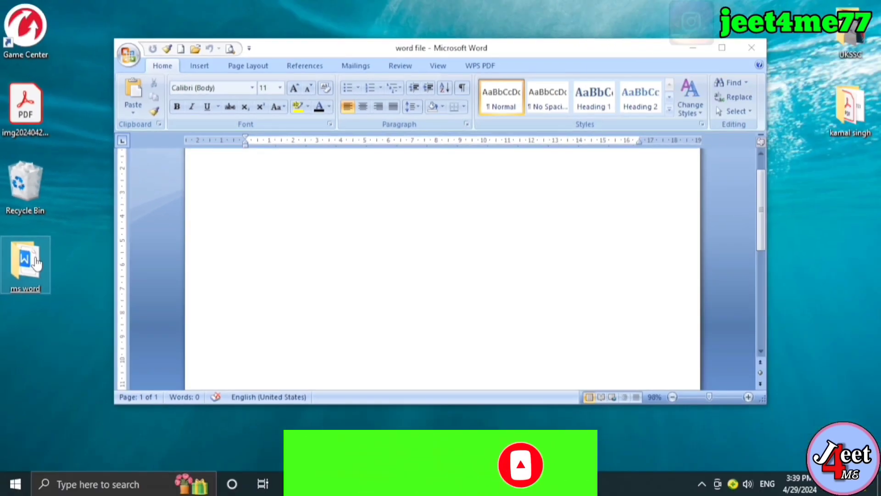
- Open the "ms word" folder on the desktop and open the saved "word file" from it
double_click(37, 262)
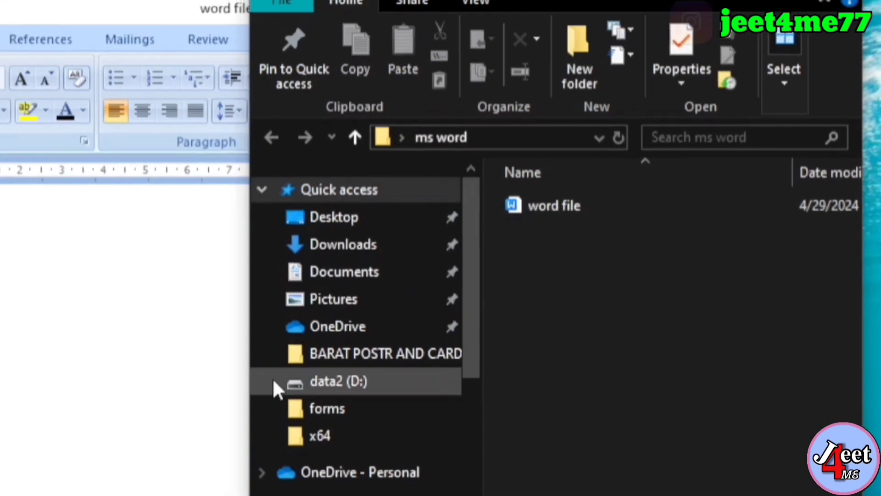
click(571, 214)
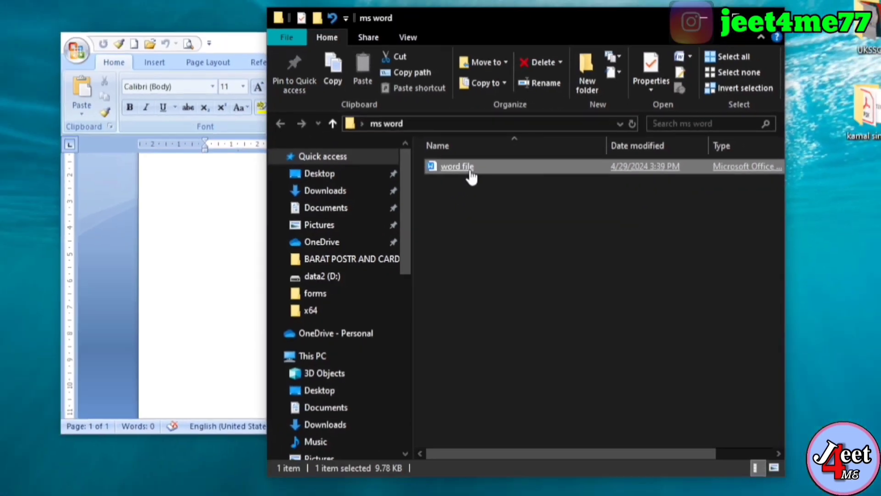
double_click(459, 167)
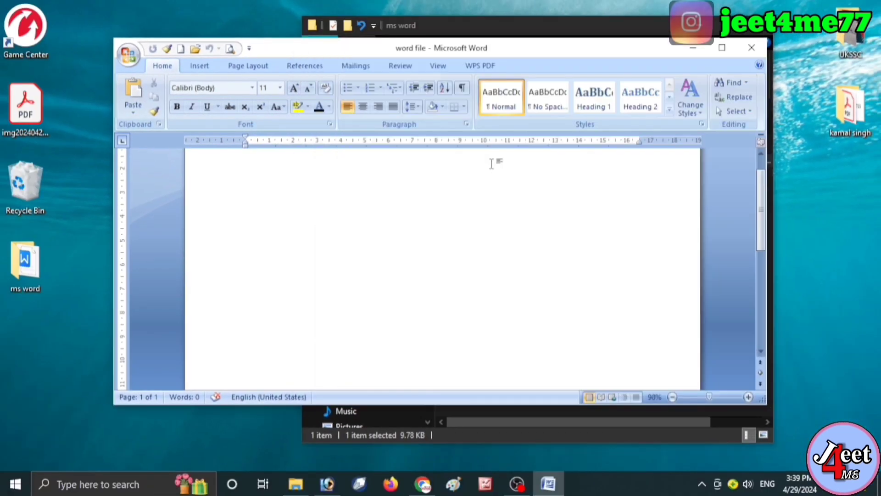
- Move the Word window lower on the desktop and enter the sample text "Fdfdf dfdfd" in the document
drag(605, 53, 616, 87)
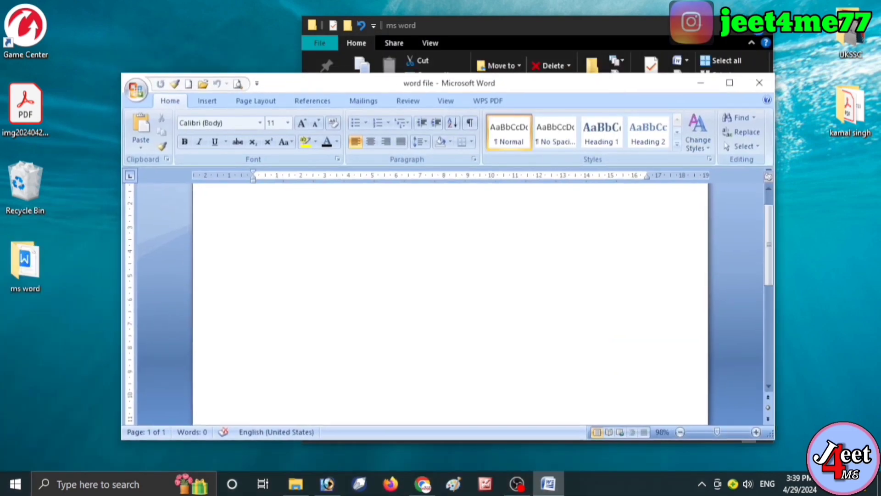
click(758, 26)
scroll(548, 244, up, 1)
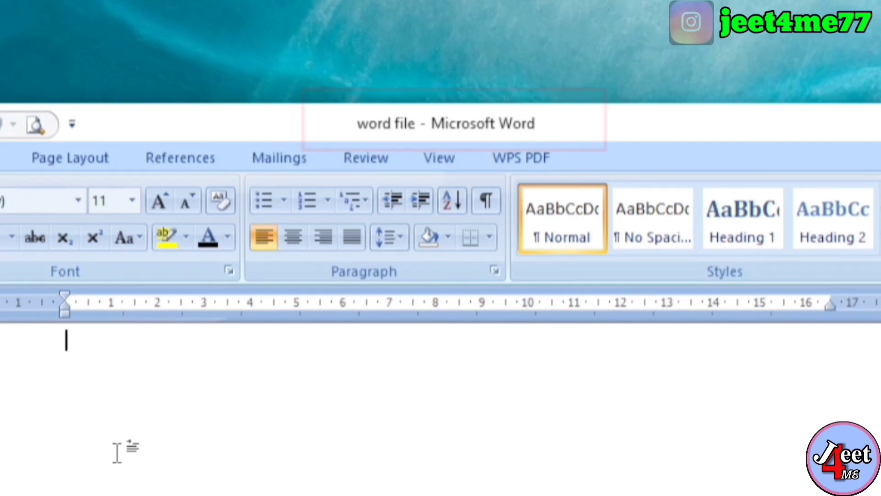
text(fdf df)
- Examine the Export to WPS PDF and Save As commands available for the document
click(142, 70)
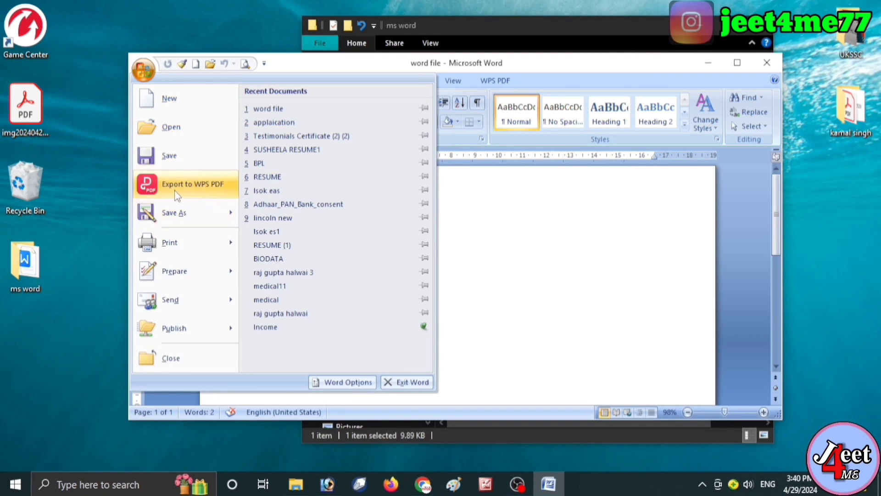
click(198, 185)
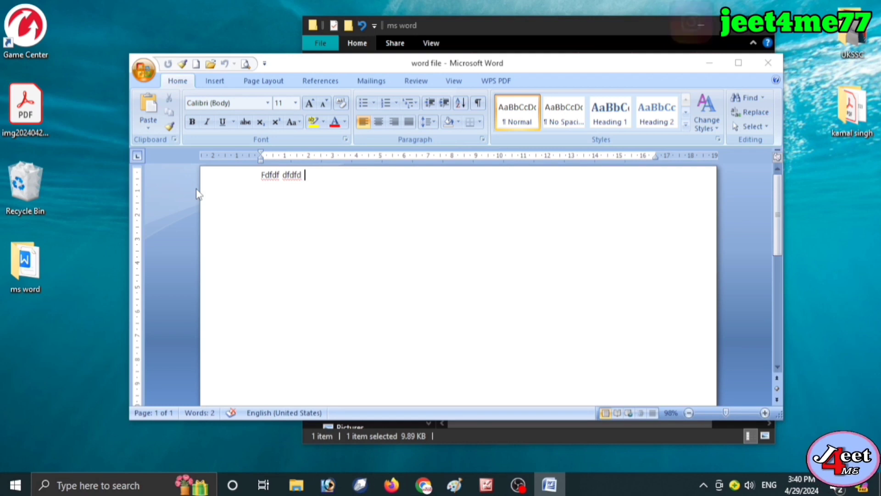
click(144, 69)
mouse_move(184, 212)
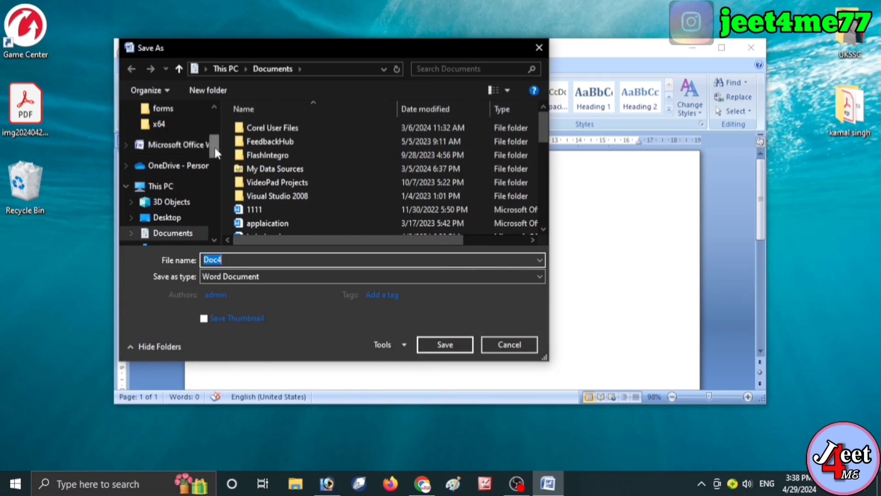
- Browse the locations in the Save As dialog and choose the Desktop as the save location
drag(215, 151, 218, 167)
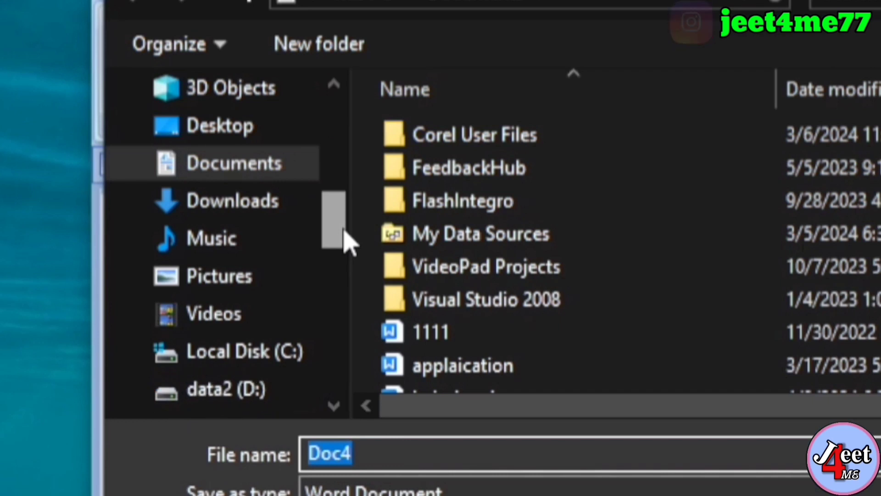
drag(344, 230, 347, 116)
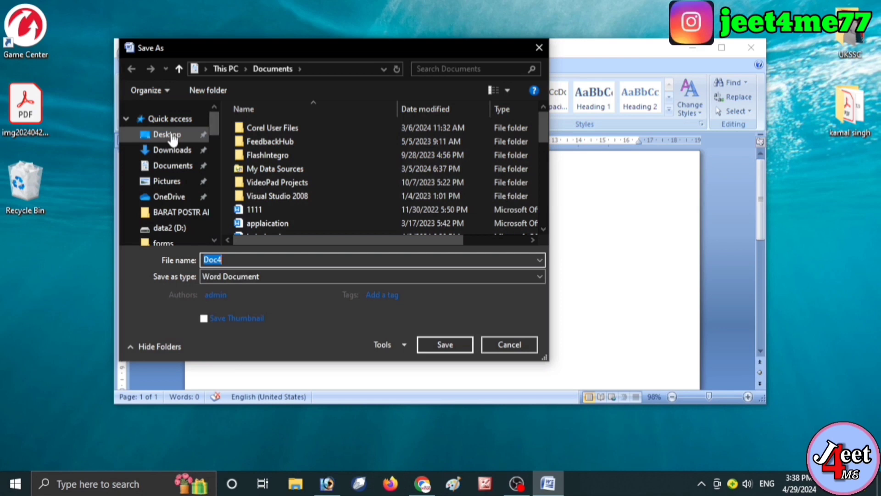
click(168, 134)
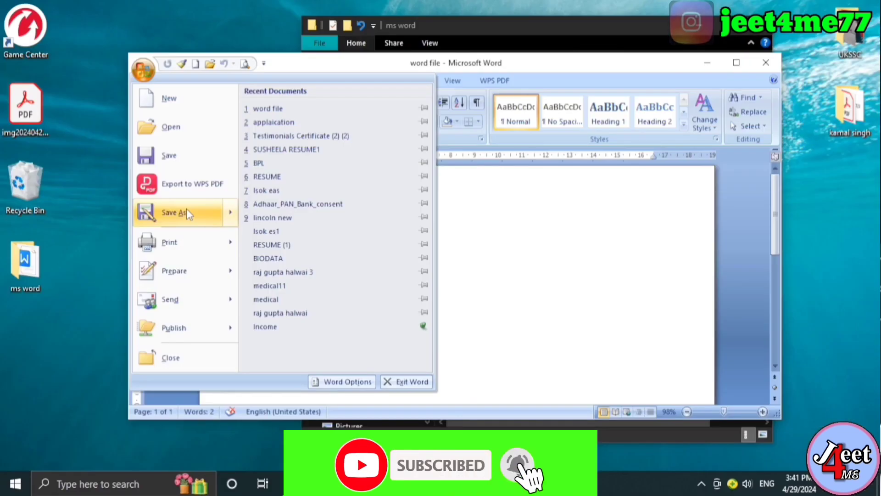
- Examine the formats offered for saving a copy, plus the Word Options and Exit Word commands
mouse_move(186, 209)
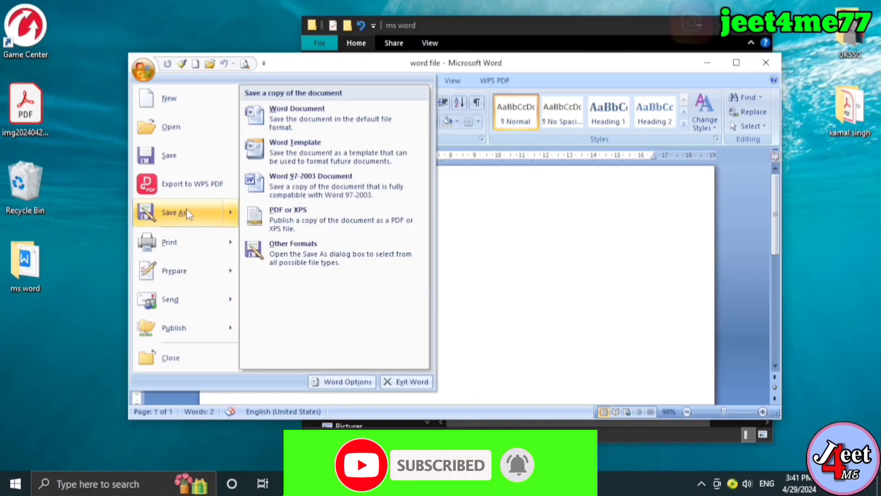
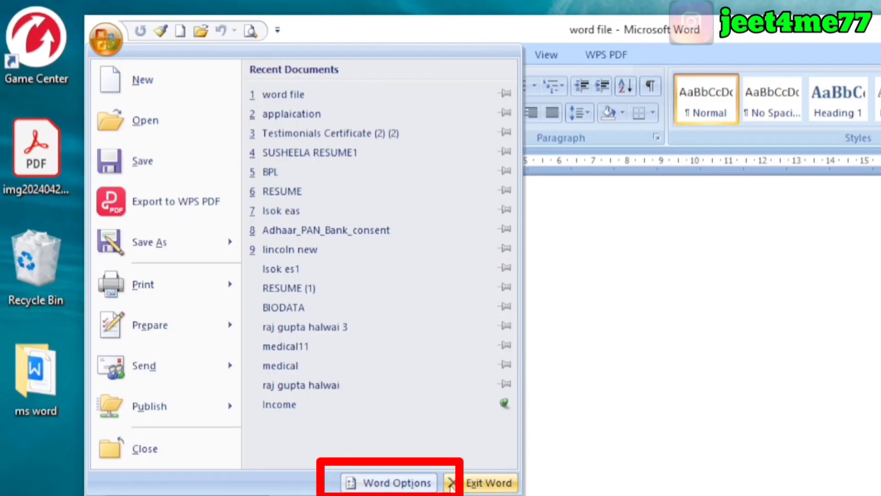
click(398, 482)
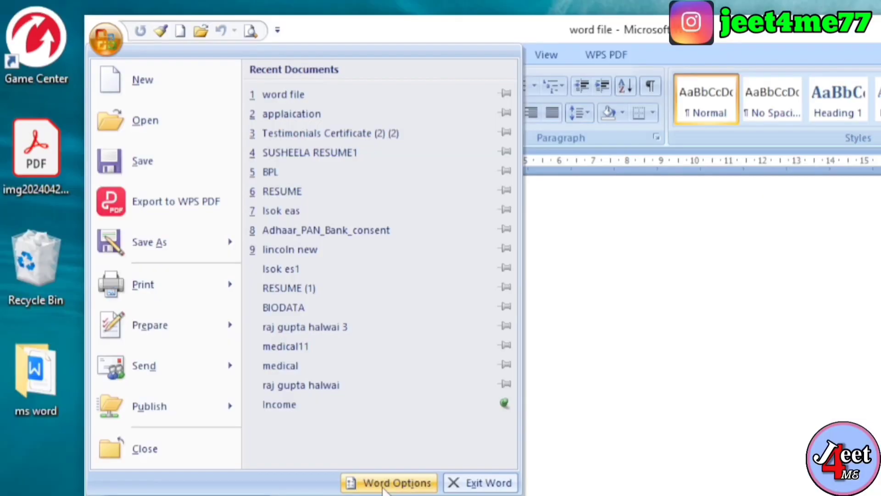
click(455, 484)
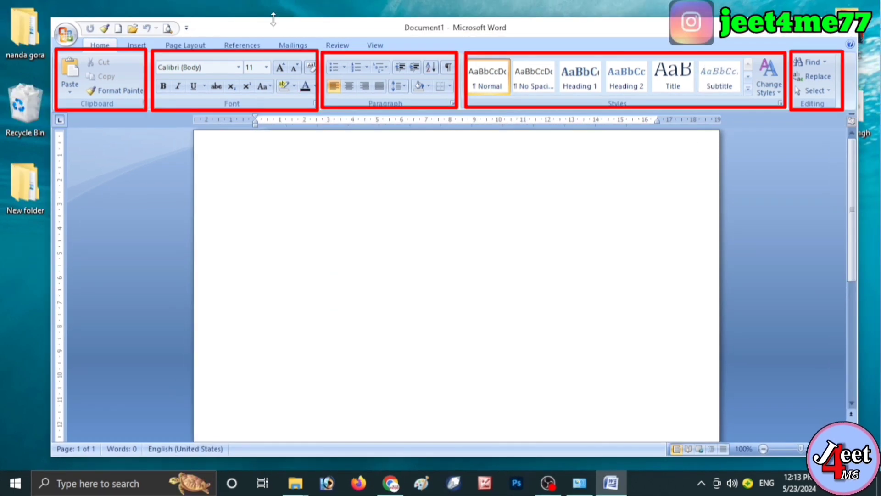
- Examine the ribbon's Insert, Page Layout, References, Mailings and Review command groups in the blank document
click(135, 46)
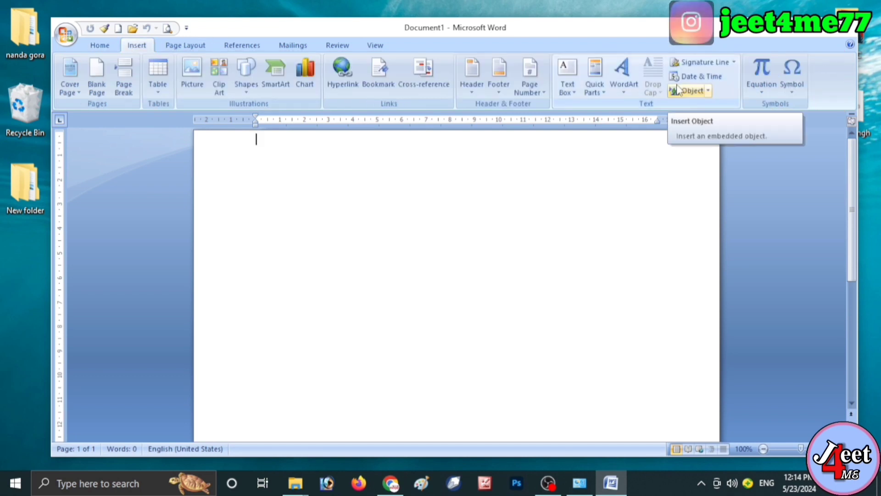
click(188, 46)
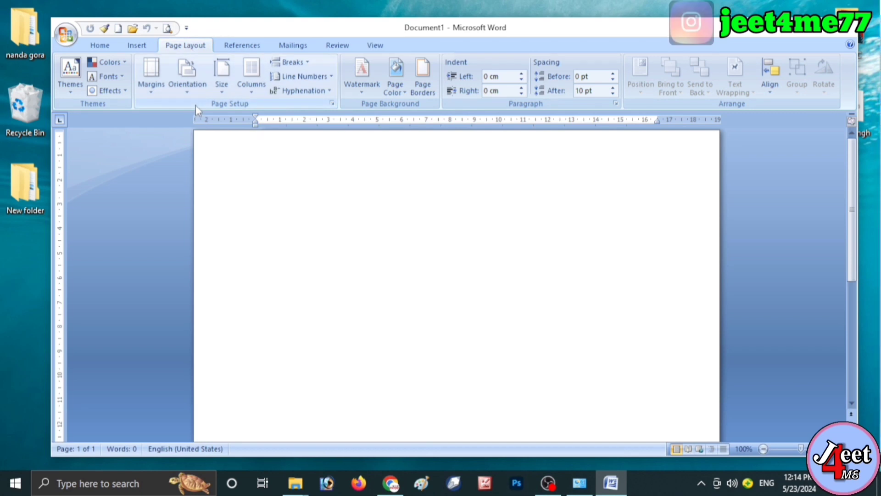
click(241, 46)
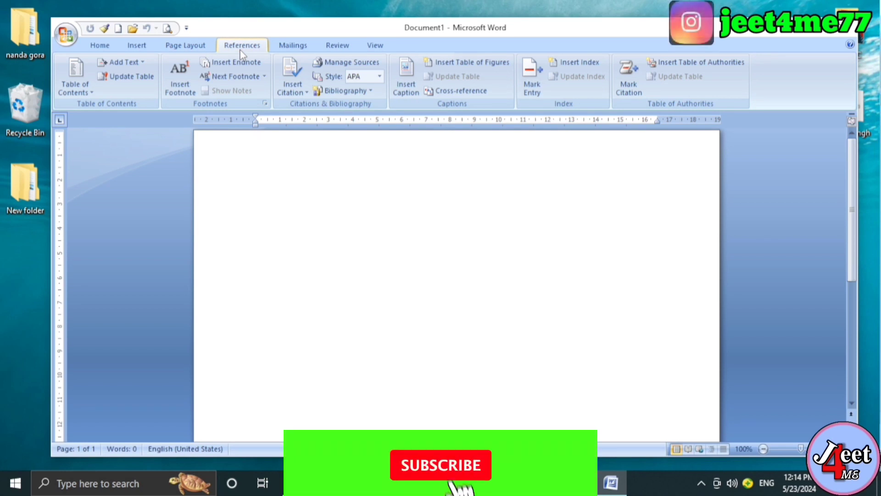
click(293, 45)
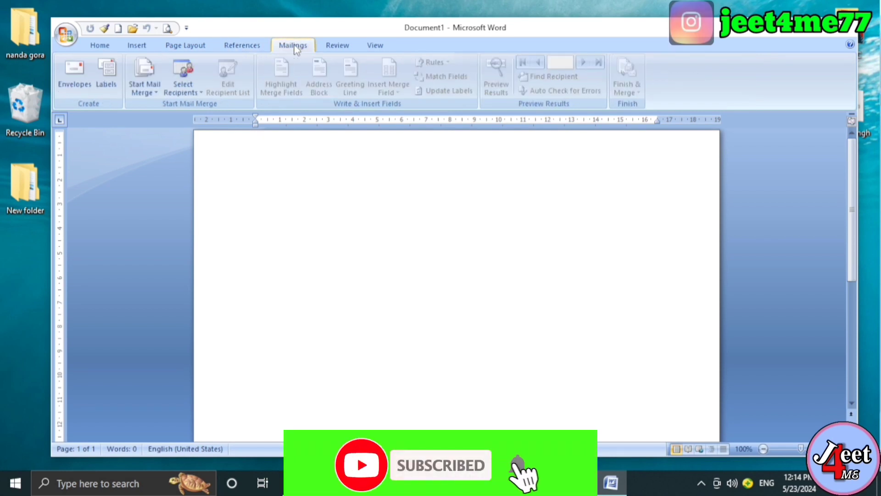
click(337, 45)
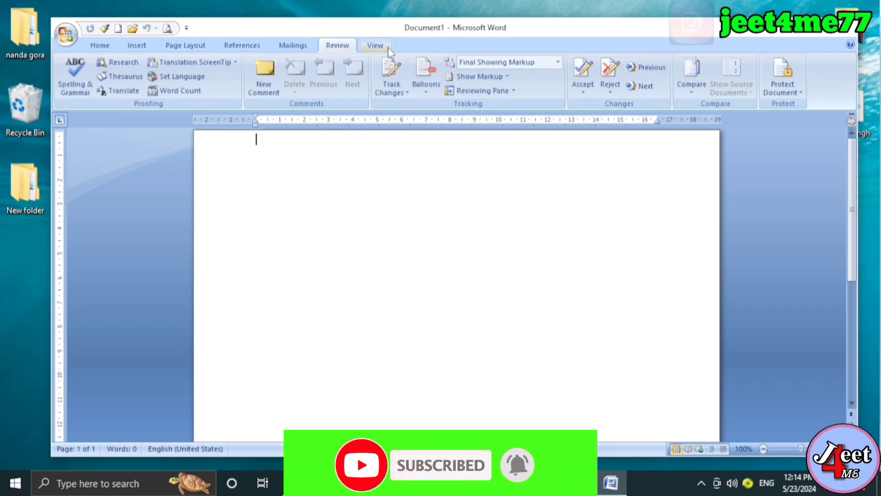
scroll(387, 48, up, 5)
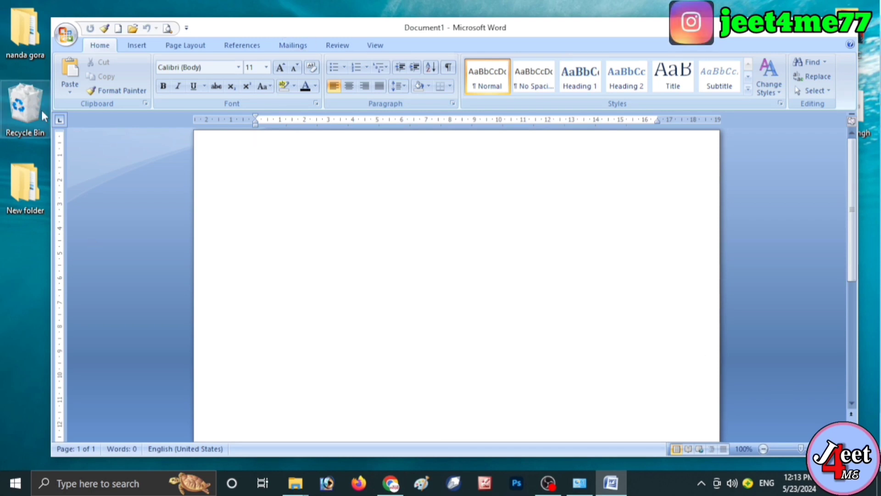
click(133, 45)
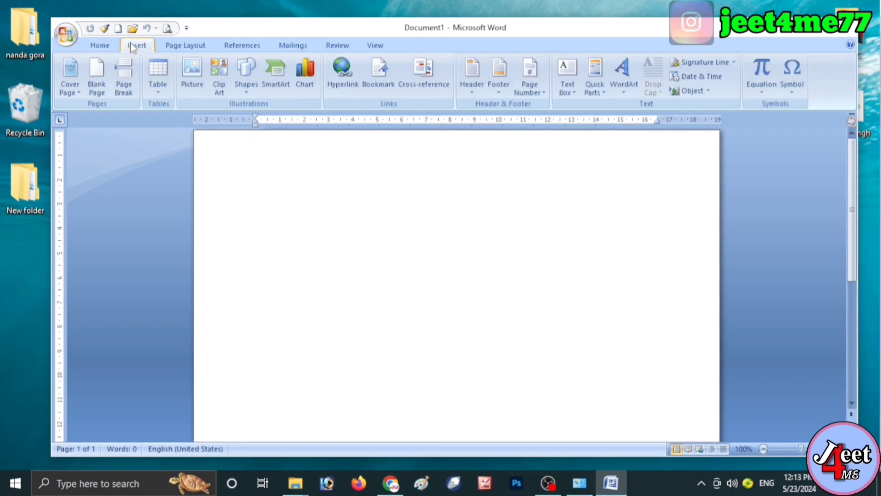
scroll(130, 42, up, 1)
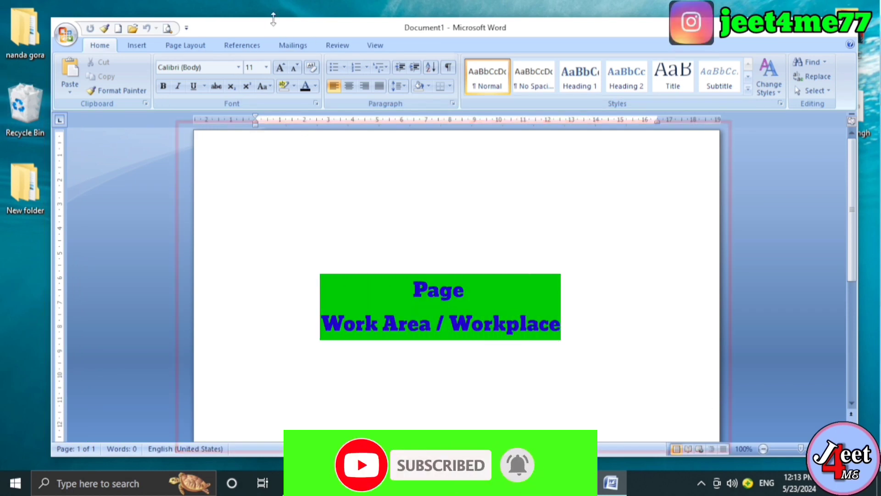
click(185, 45)
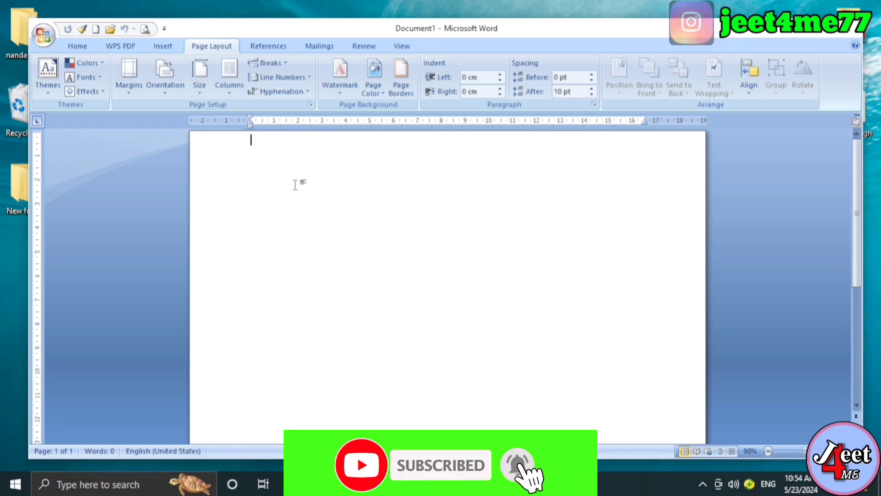
- Generate sample text in the blank document with =rand(10,4) and look through the inserted paragraphs
ctrl+scroll(267, 174, up, 2)
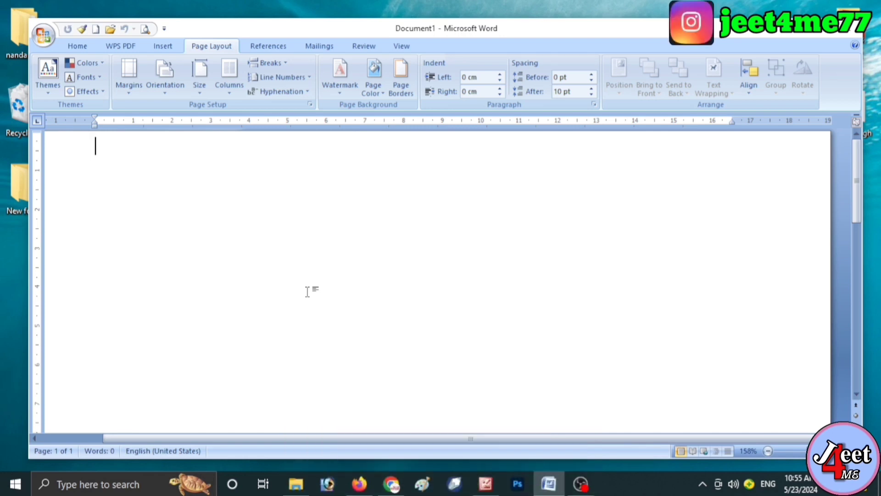
text(=rand()
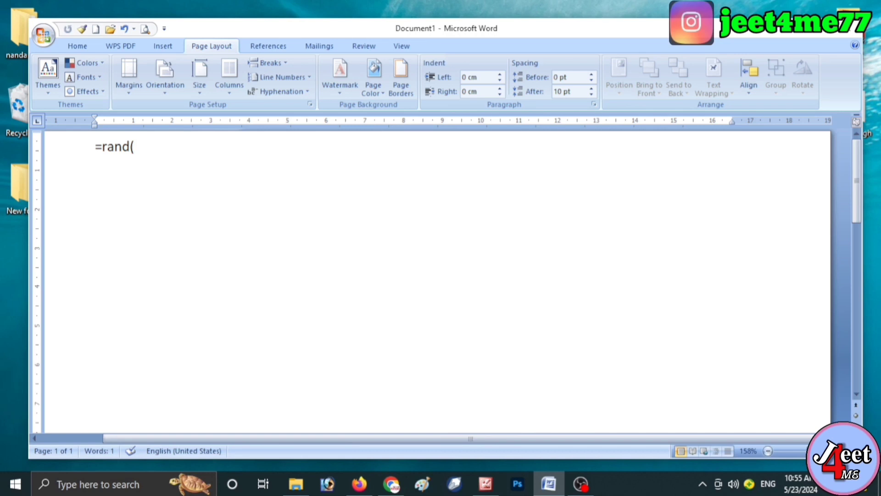
text(10,)
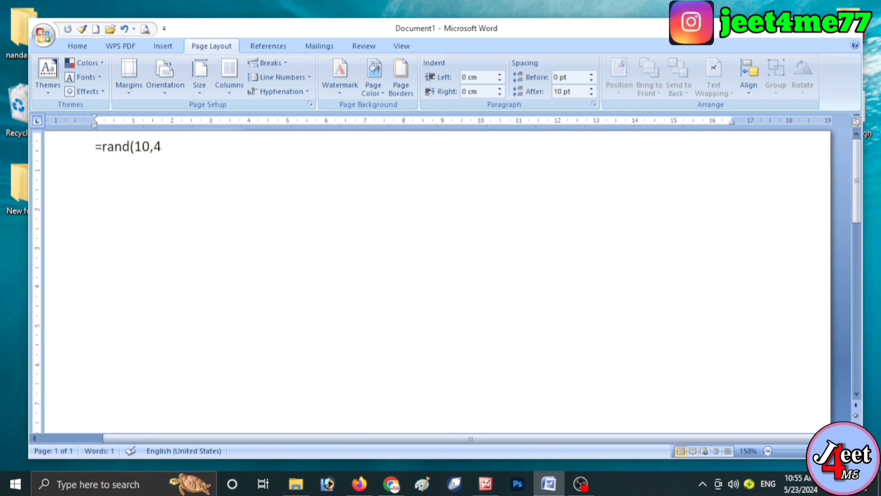
text(4))
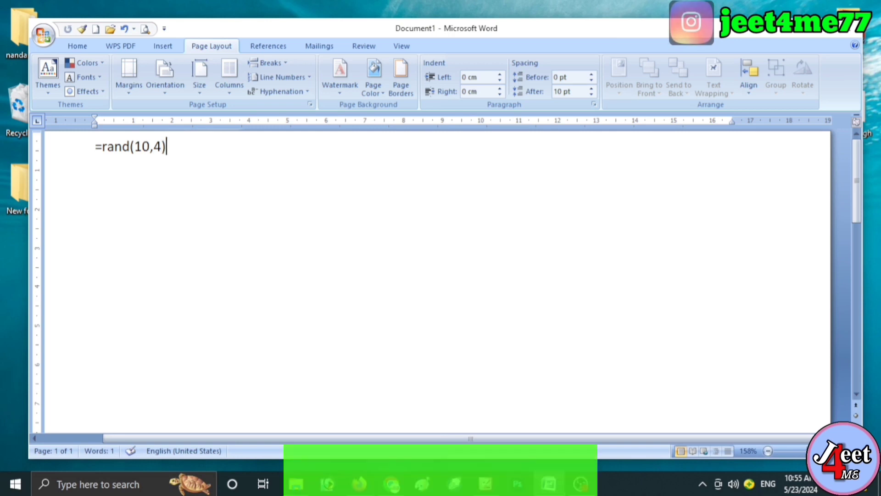
key(Return)
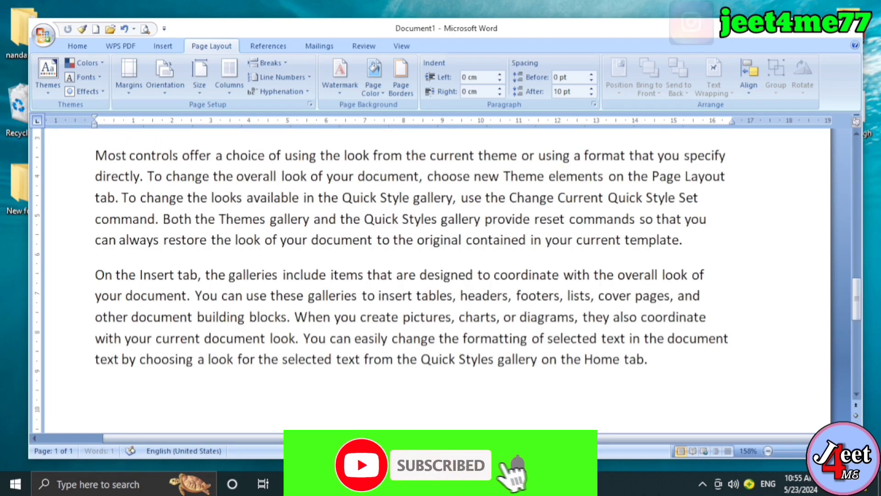
drag(856, 299, 863, 155)
scroll(337, 294, down, 2)
scroll(337, 291, down, 2)
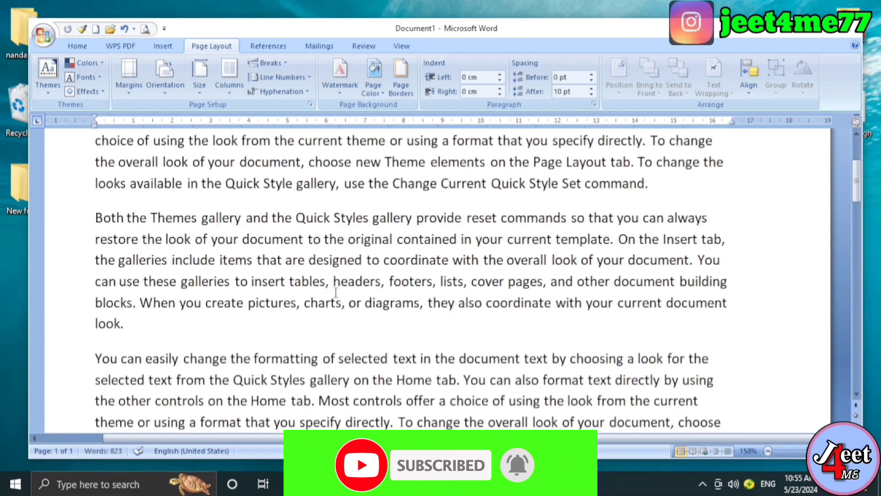
- Reduce the page zoom and look through the generated sample paragraphs
scroll(331, 285, down, 2)
ctrl+scroll(308, 263, down, 2)
ctrl+scroll(308, 263, down, 2)
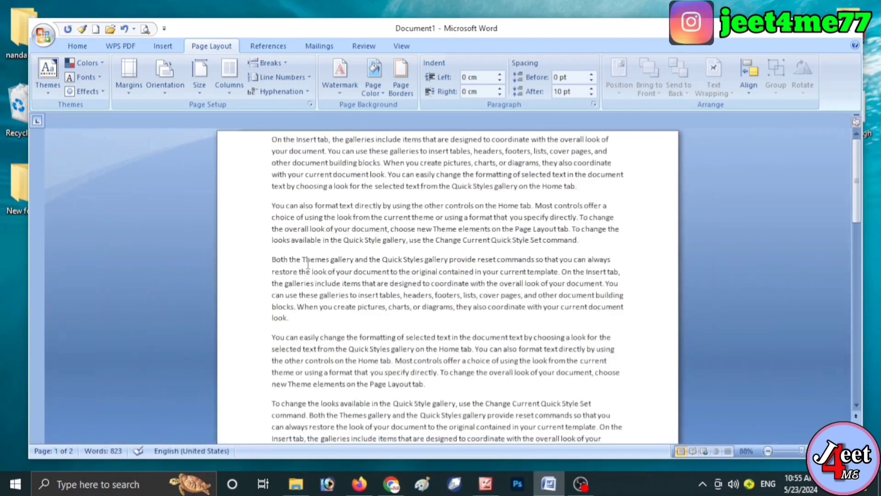
scroll(312, 257, down, 3)
scroll(569, 230, down, 6)
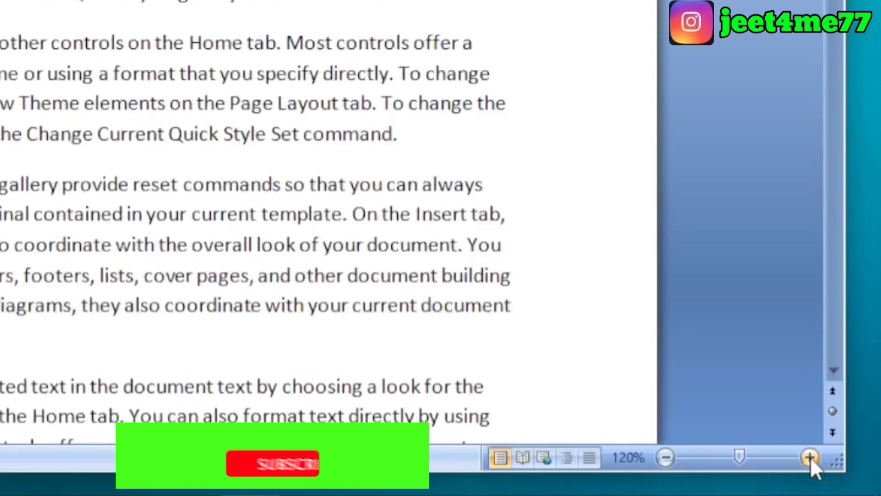
- Try the stepwise page zoom by enlarging the document to 140% and reducing it to 40%
click(810, 457)
click(810, 457)
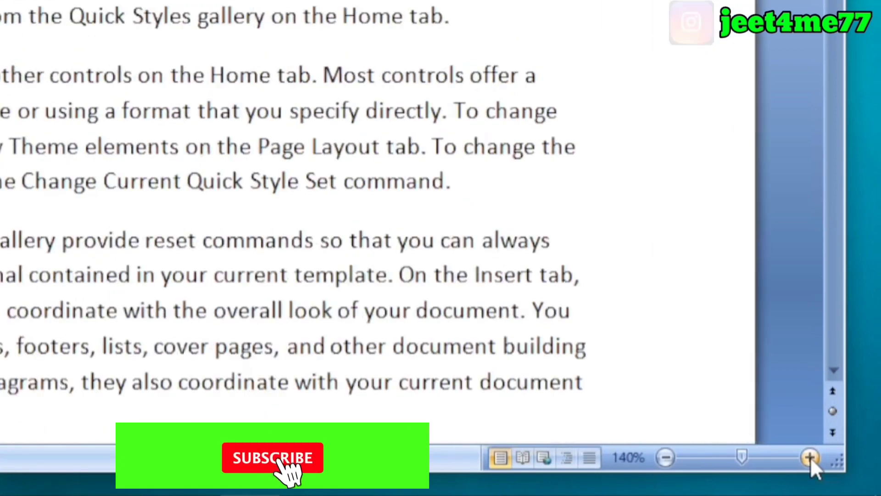
click(659, 456)
click(659, 456)
click(659, 456)
click(659, 456)
click(659, 456)
click(659, 456)
click(659, 456)
click(665, 457)
click(665, 457)
click(666, 457)
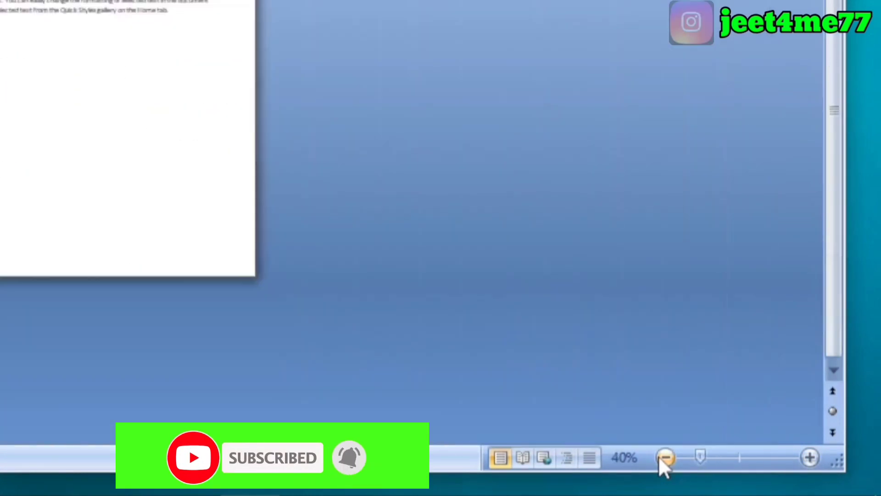
- Vary the page zoom down to 10% and back up to 108%, and look over the text across both pages
click(809, 457)
click(809, 457)
click(809, 457)
click(809, 457)
drag(725, 457, 673, 458)
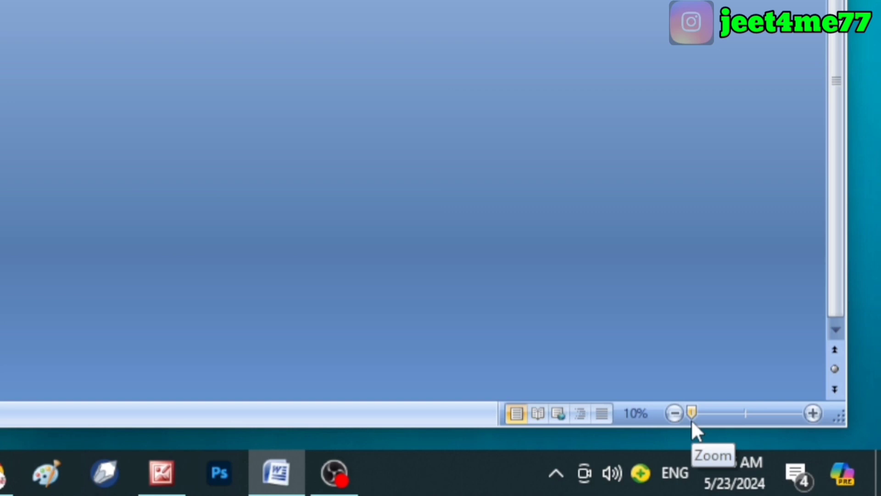
click(723, 415)
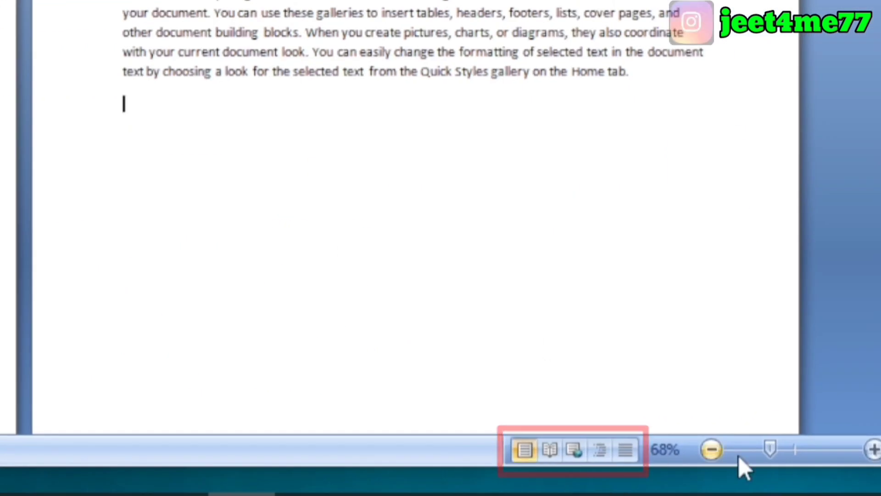
click(798, 449)
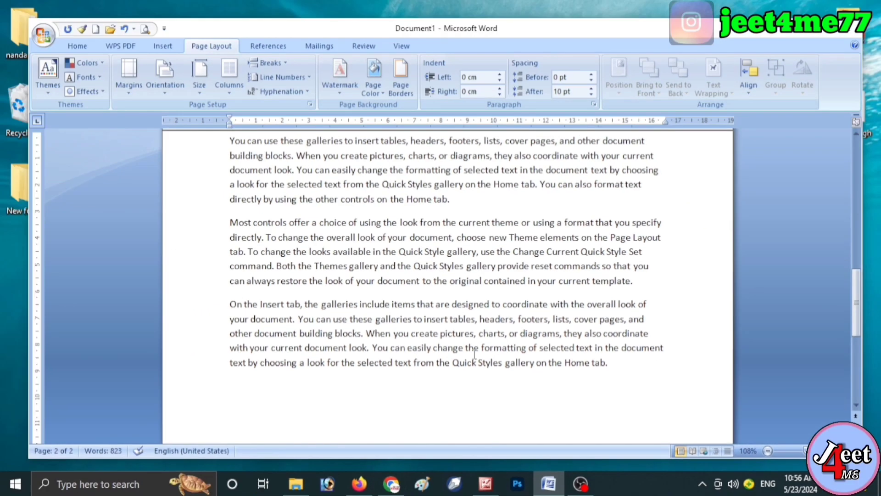
scroll(481, 357, up, 7)
scroll(480, 358, down, 4)
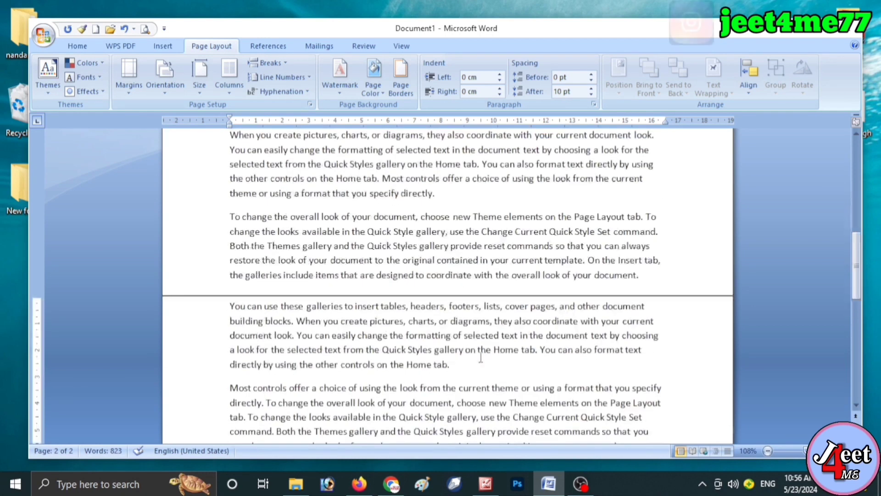
- View the document in Full Screen Reading, Web Layout and Outline views, looking through the outlined paragraphs
click(693, 451)
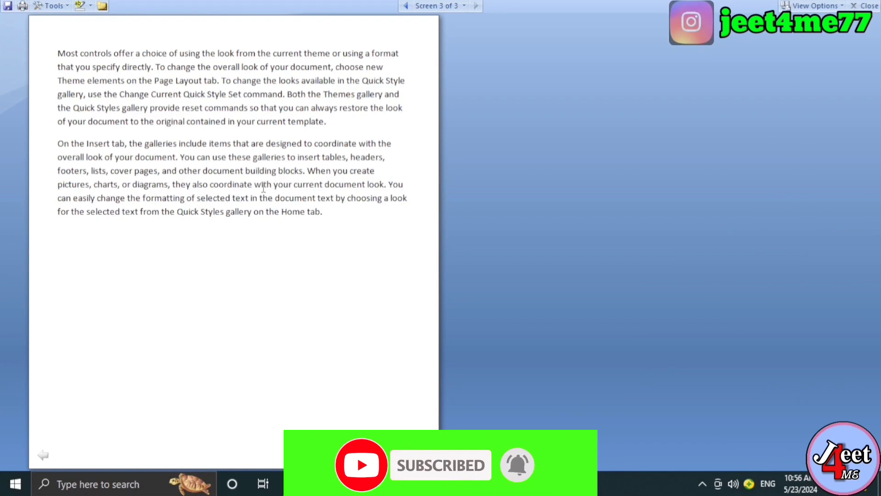
click(872, 5)
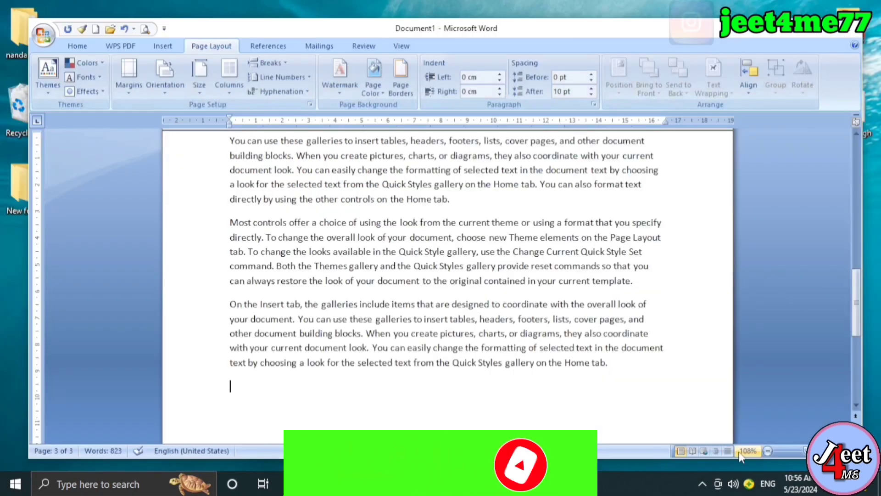
click(703, 452)
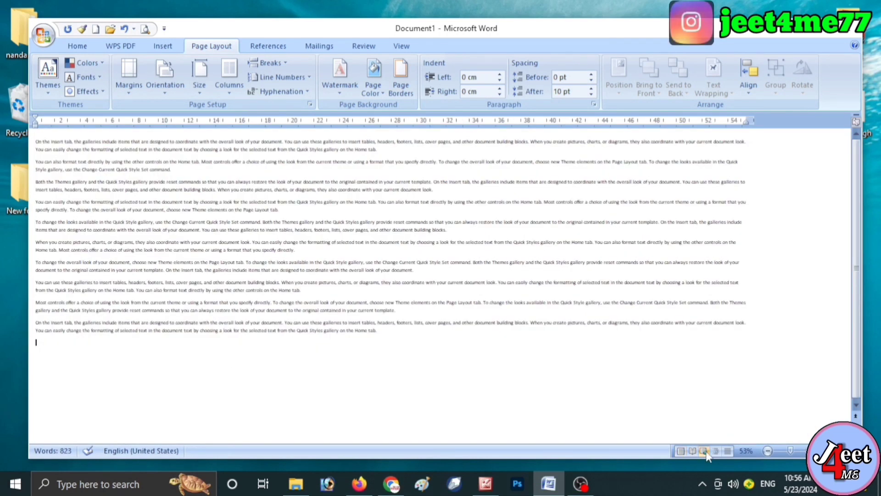
click(716, 451)
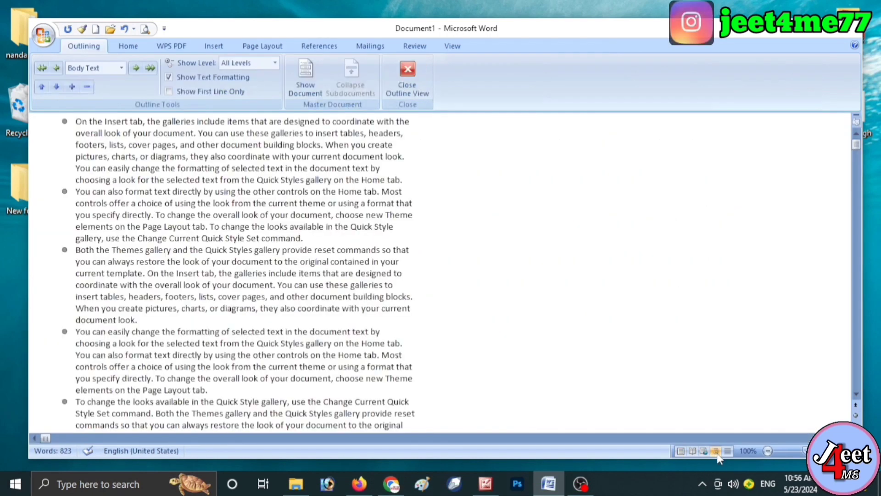
scroll(279, 202, down, 9)
scroll(279, 204, up, 9)
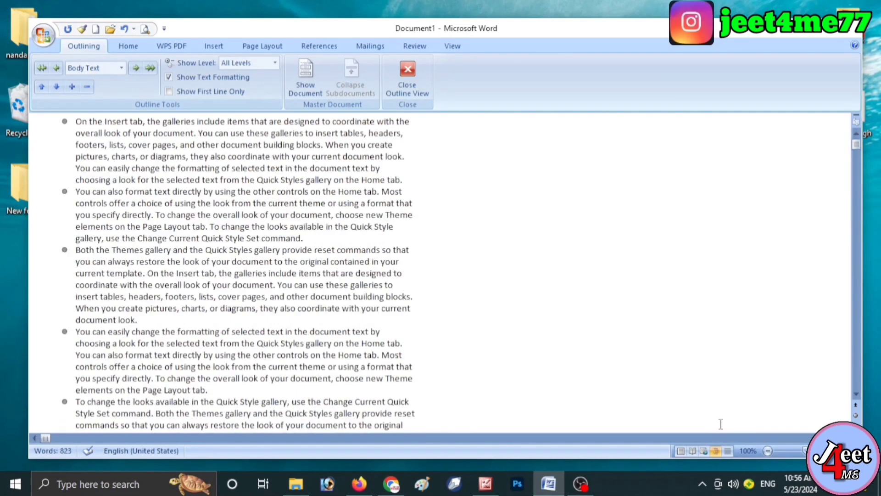
- Display the document in Draft view and look through its text from end to end
click(727, 450)
scroll(202, 243, down, 20)
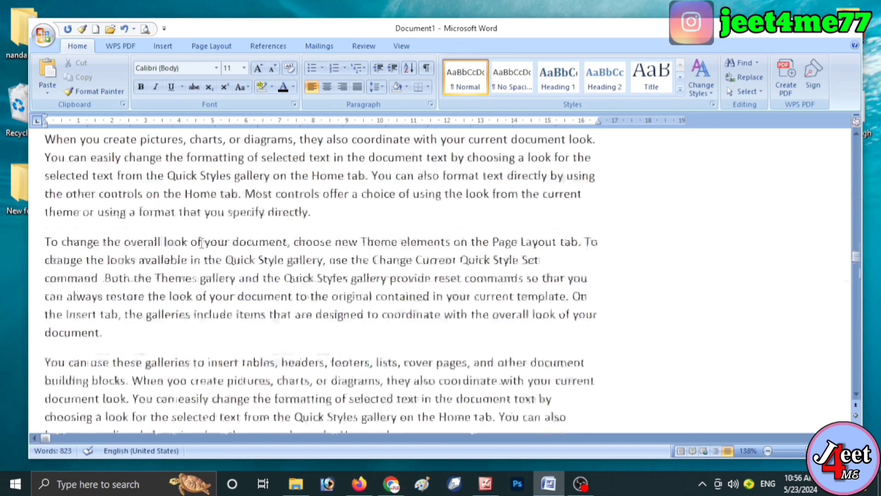
scroll(200, 243, down, 1)
scroll(202, 243, up, 6)
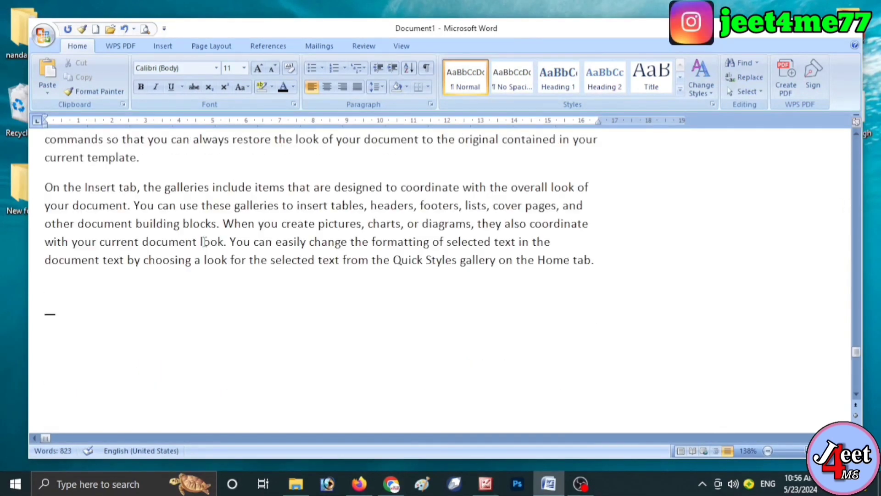
drag(858, 145, 858, 224)
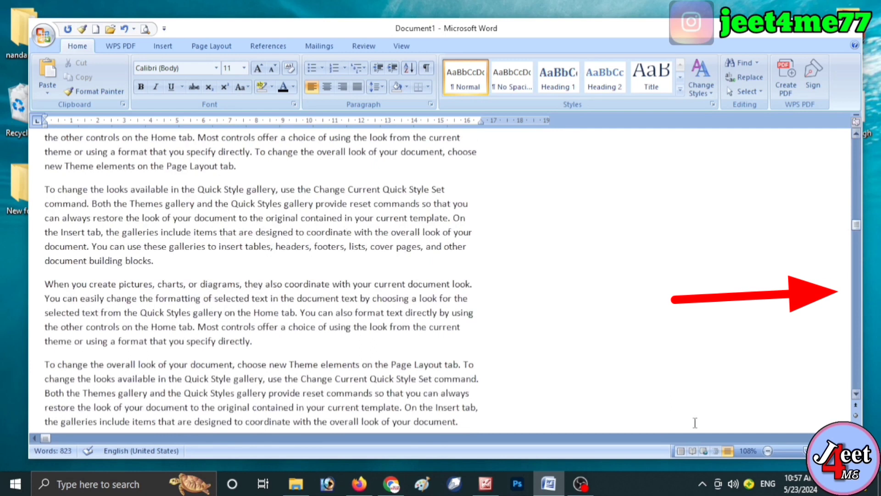
- Return the document to Print Layout view and go back to the beginning of the first page
click(681, 450)
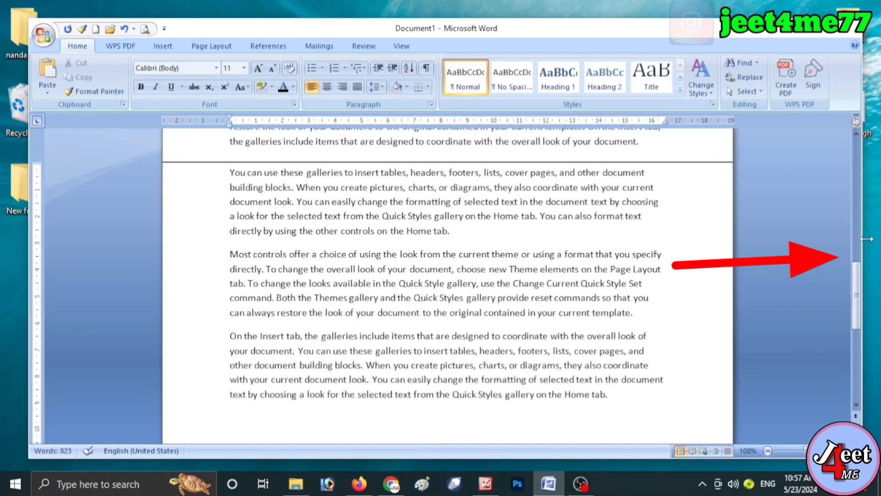
key(shift+Up)
key(shift+Up)
key(shift+Up)
click(753, 260)
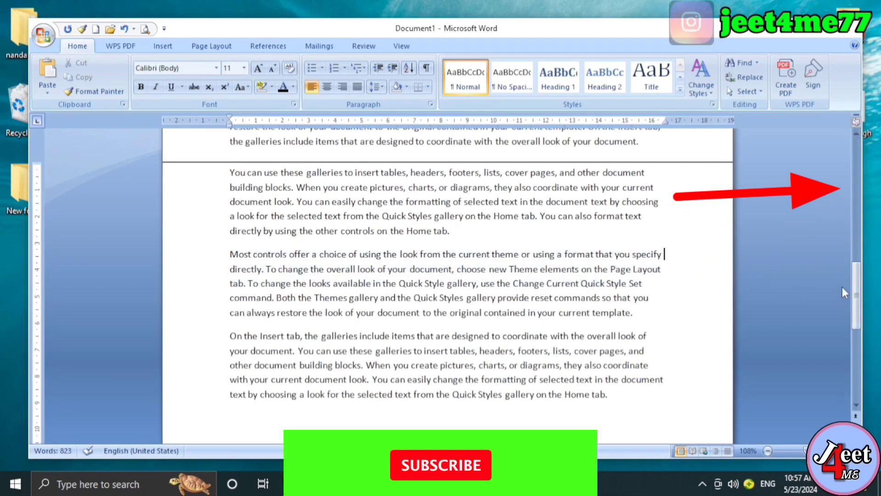
drag(853, 292, 857, 146)
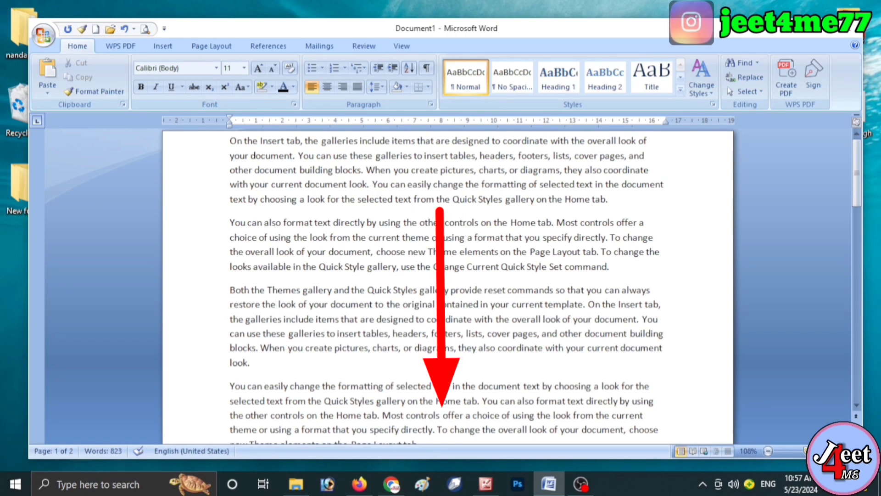
- Enlarge the page zoom to 190% and shift the view sideways to show the page's left margin
click(803, 451)
click(803, 451)
click(803, 451)
click(803, 451)
click(802, 451)
click(802, 451)
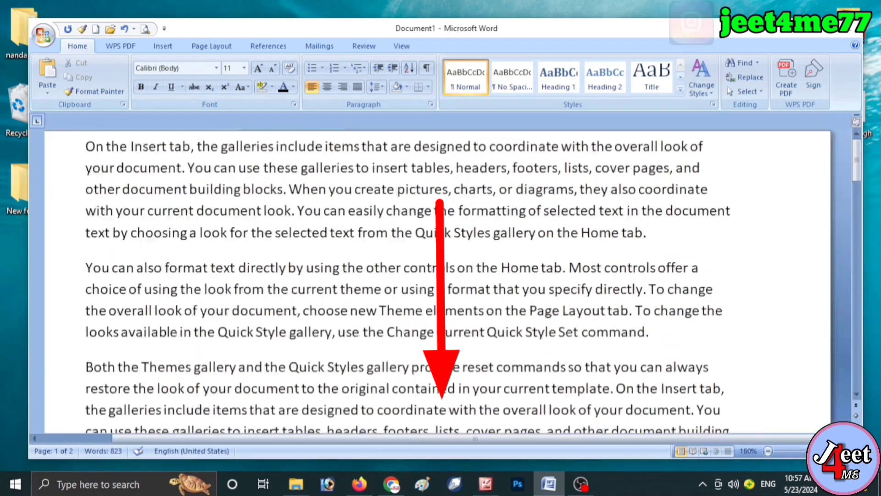
click(803, 451)
click(803, 451)
click(803, 451)
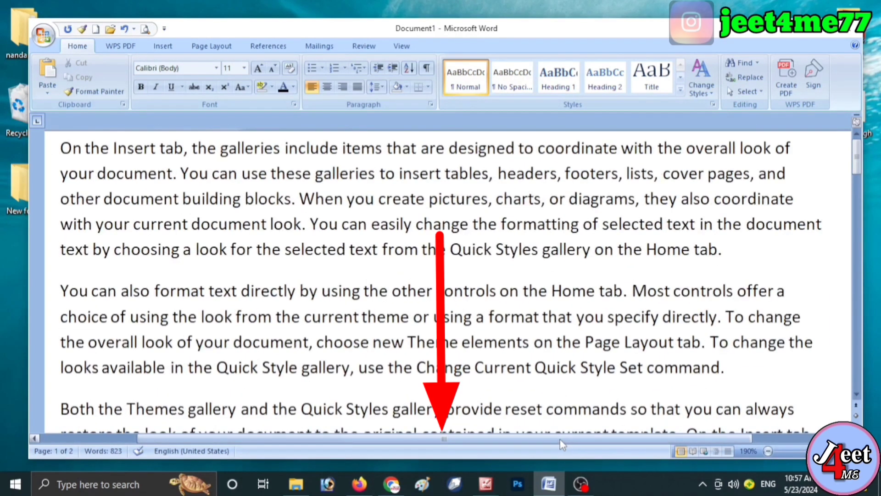
drag(559, 439, 455, 440)
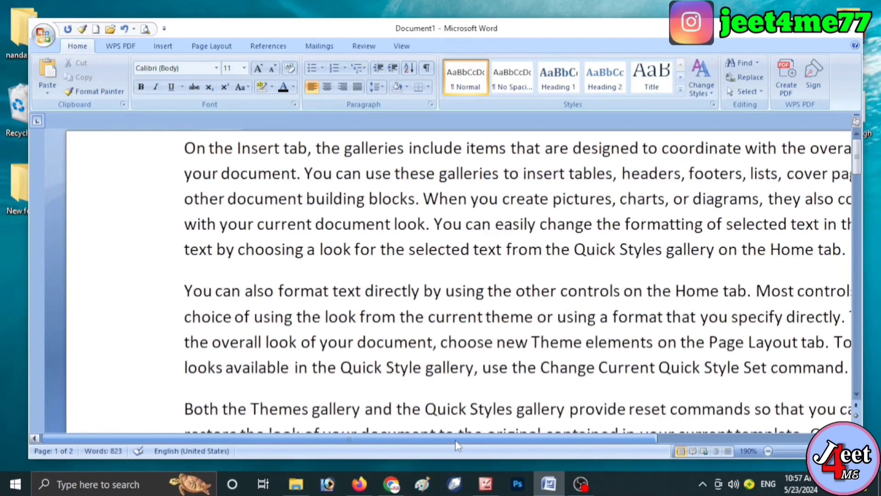